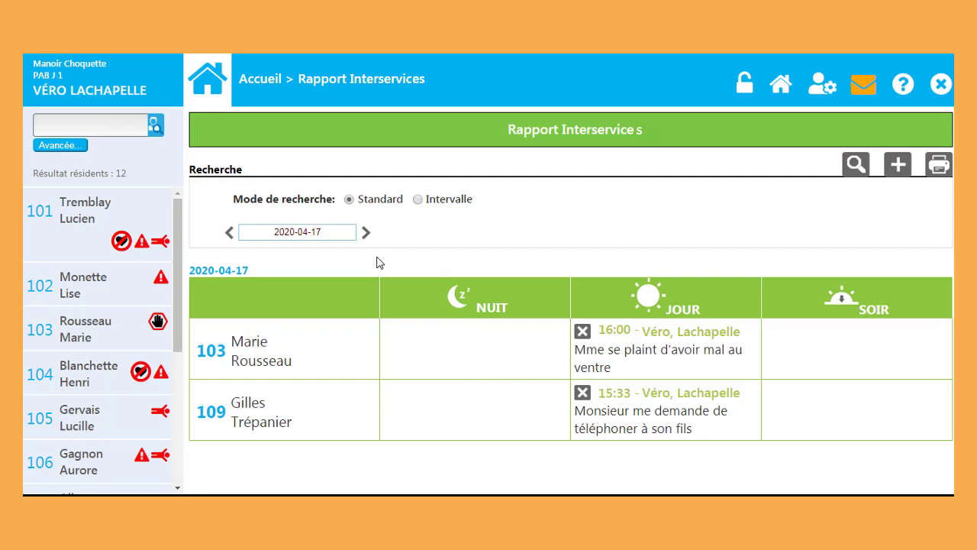
Step: Browse the interservice report entries on other dates, going back to 2020-03-09 and forward to 2020-05-14
click(229, 234)
click(229, 234)
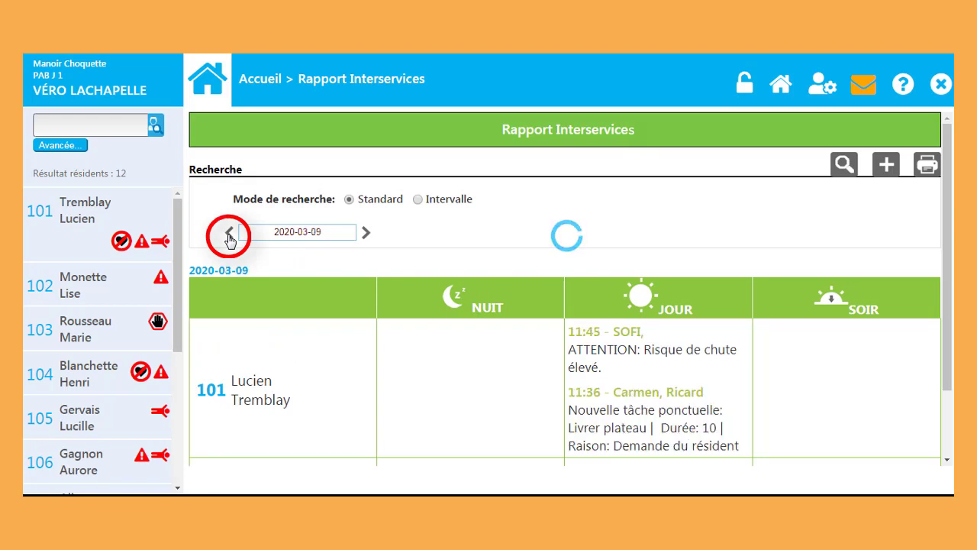
scroll(747, 359, down, 2)
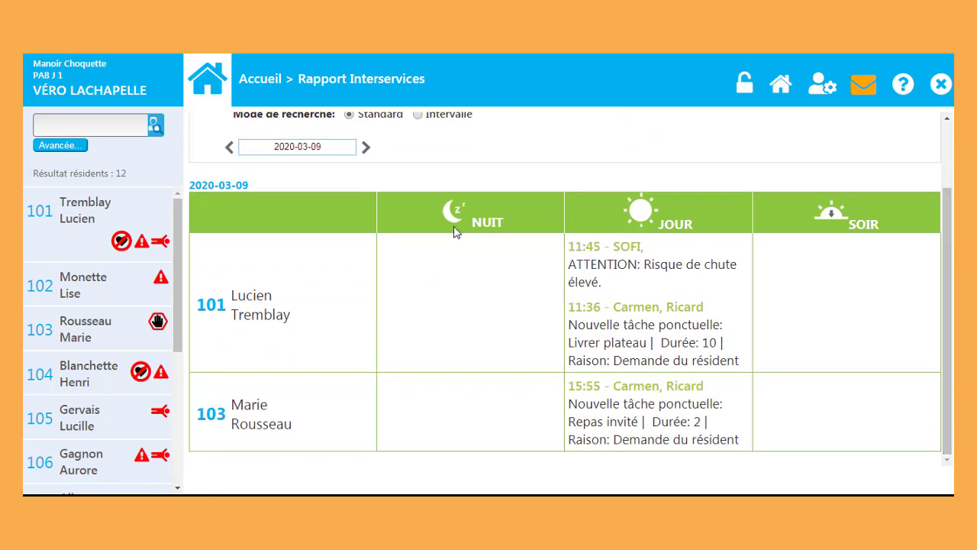
click(366, 147)
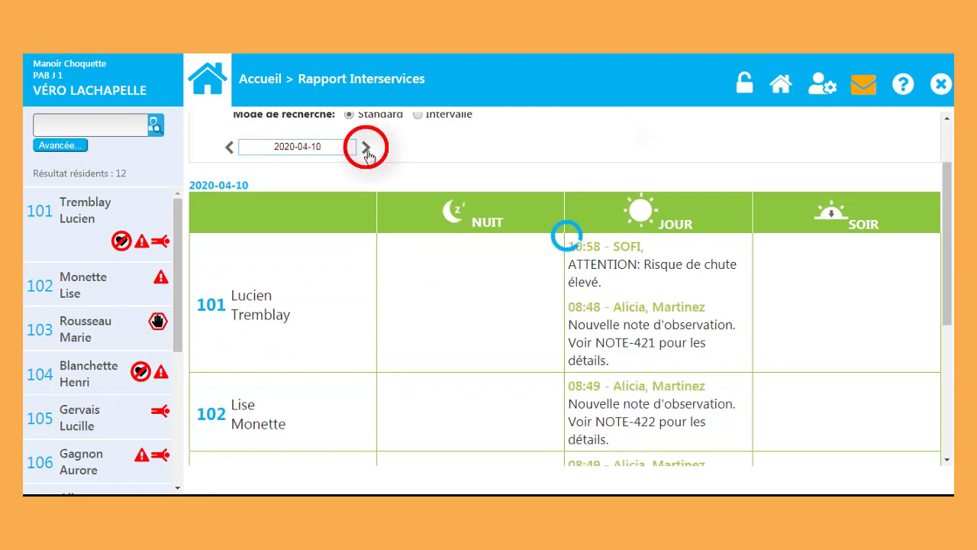
click(367, 232)
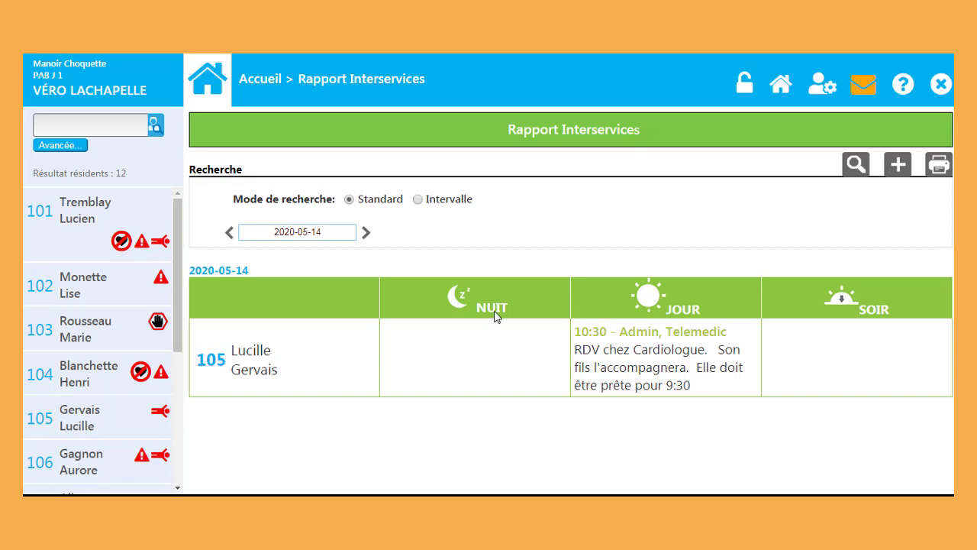
Step: Search the interservice report in Intervalle mode from 2020-03-01 to 2020-04-17 and look through the entries
click(417, 199)
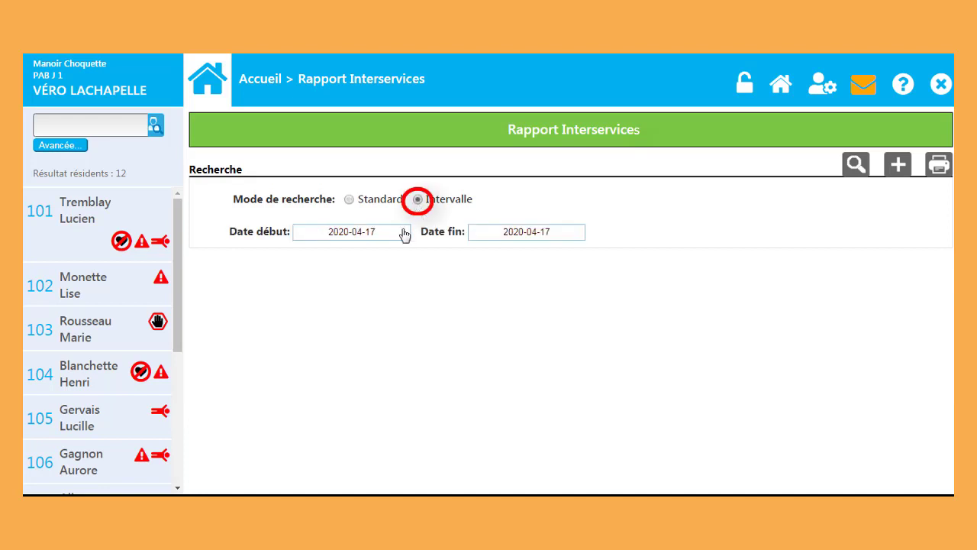
click(403, 233)
click(393, 258)
click(372, 304)
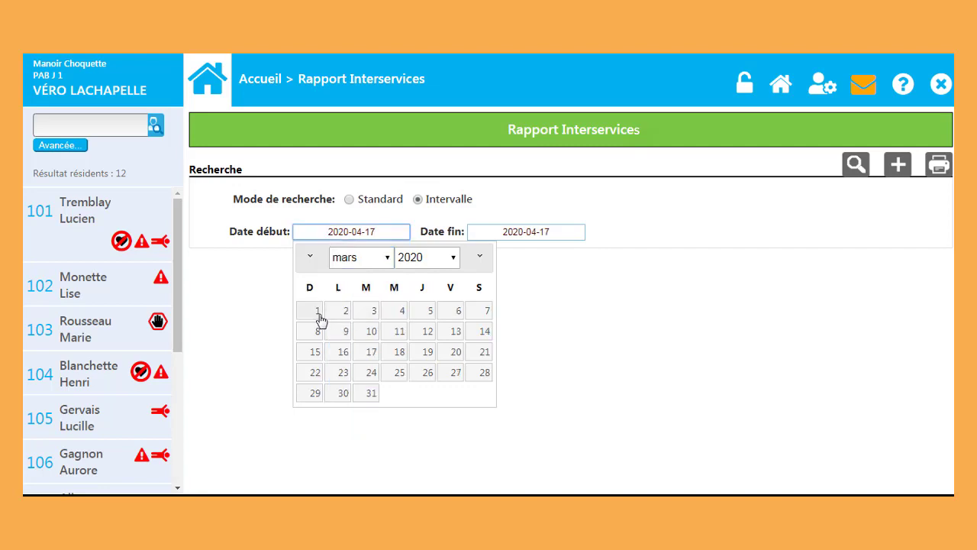
click(316, 313)
click(549, 233)
click(627, 348)
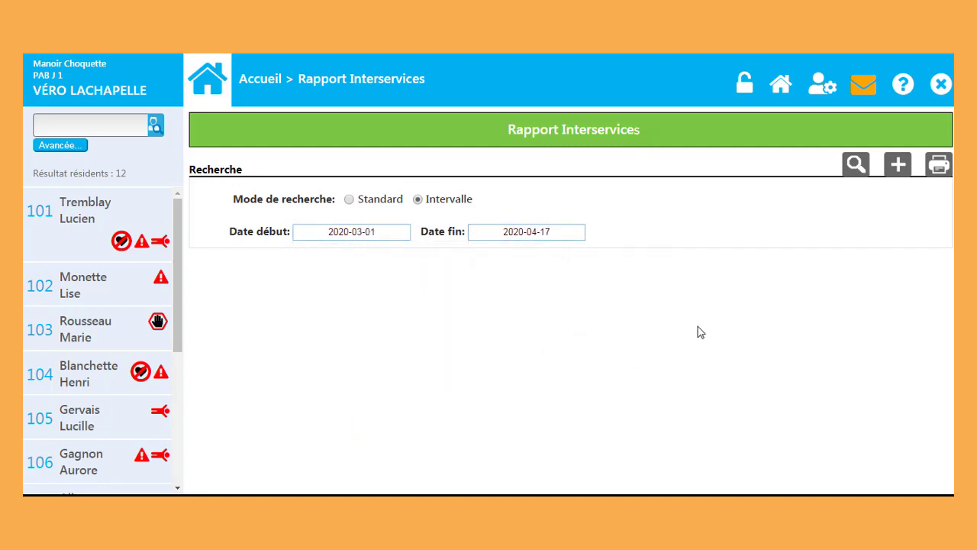
click(856, 165)
drag(947, 175, 951, 451)
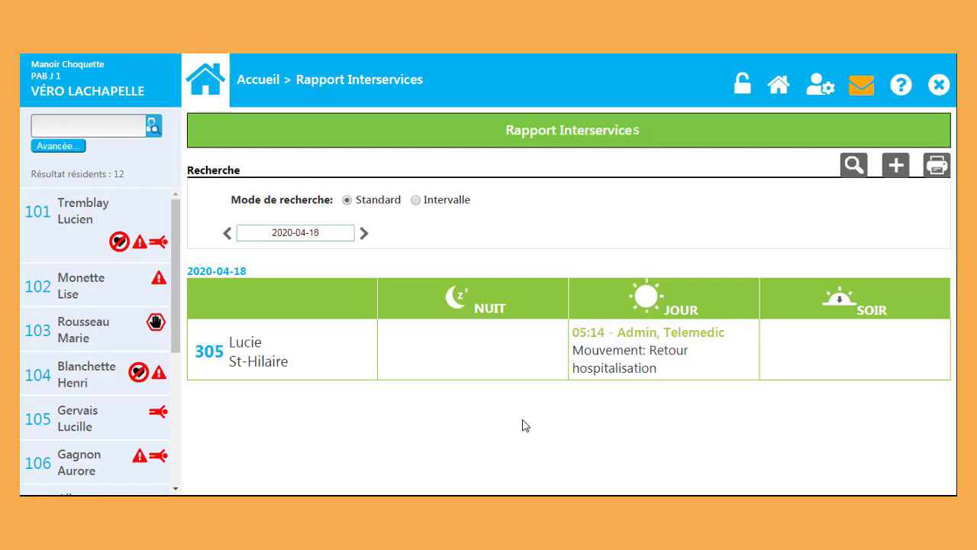
Step: Add and save an interservice note without a resident, with the comment "Lumière brûlée dans corridor ouest"
click(897, 169)
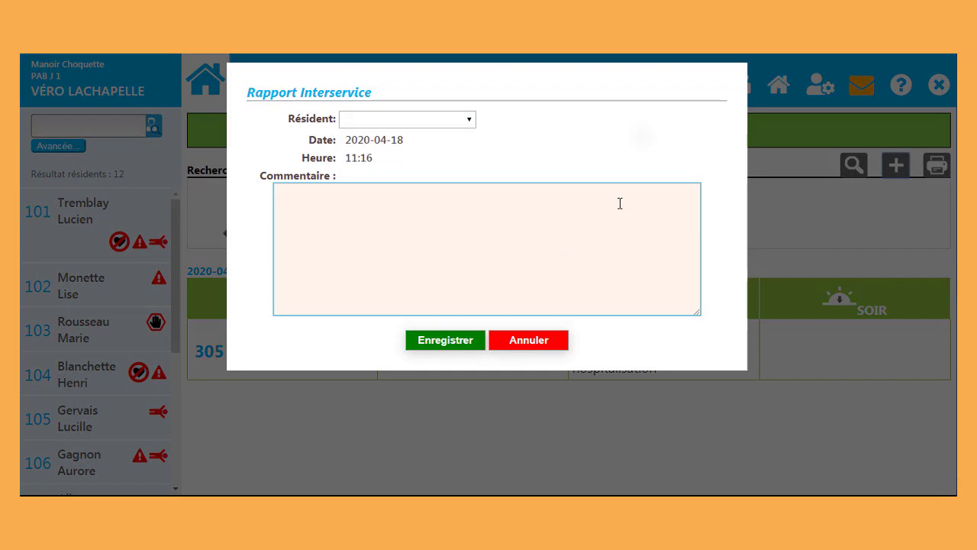
click(289, 199)
text(Lum)
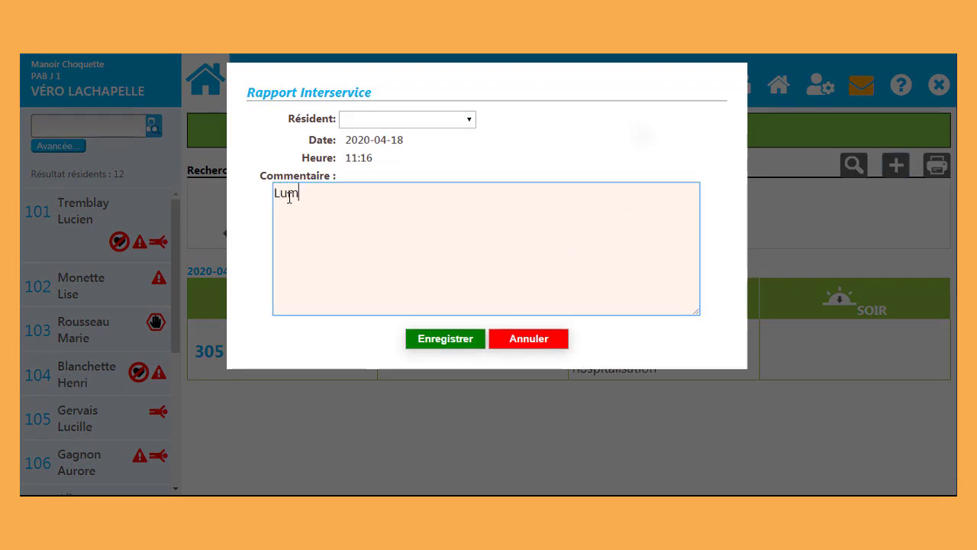
text(ière brûlée dans corri)
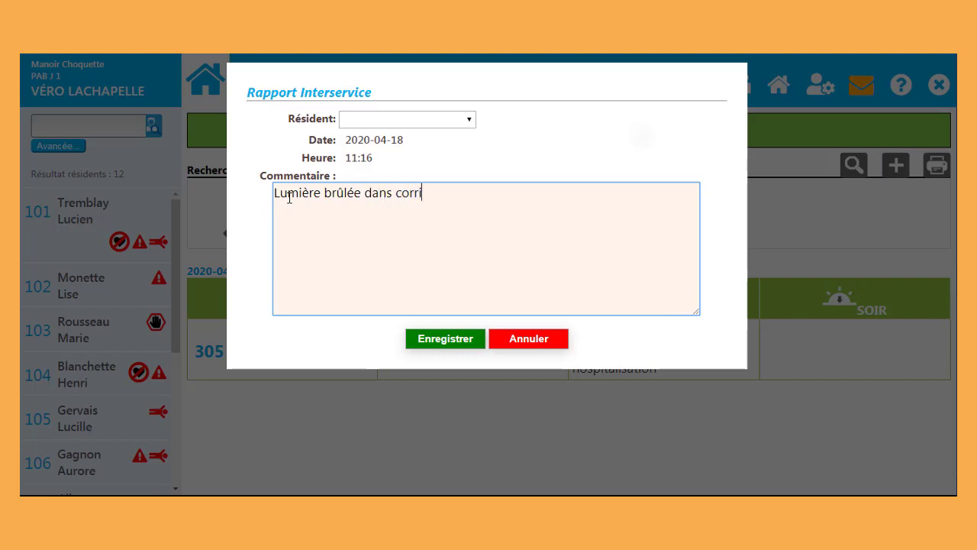
text(dor ouest)
click(415, 342)
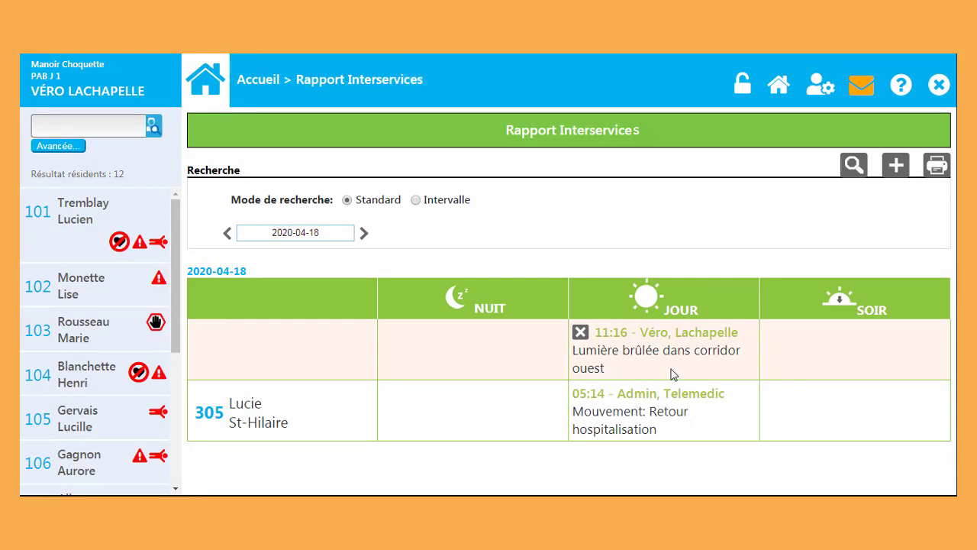
Step: Add and save a note for the resident of room 102 reading "Madame ne veut pas porter sa prothèse dentaire aujourd'hui"
click(895, 166)
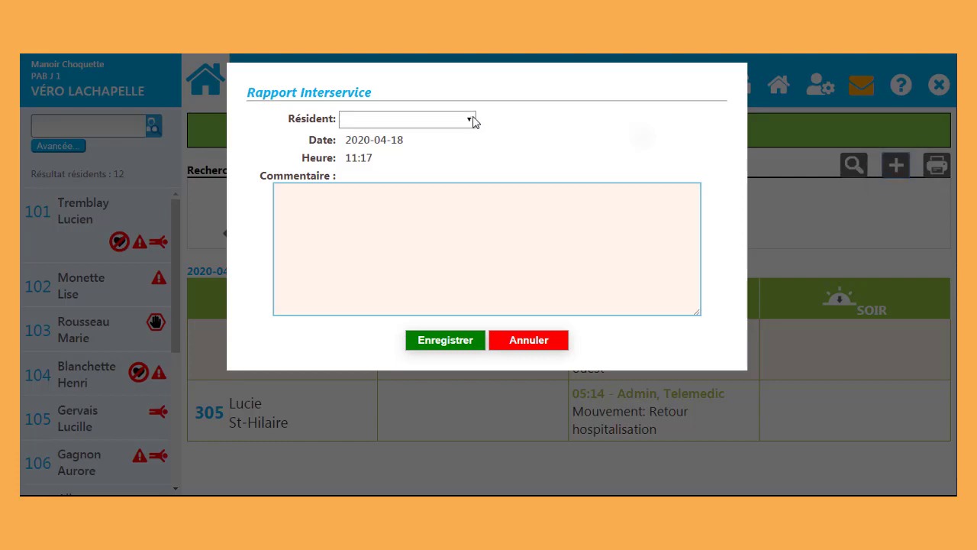
click(470, 120)
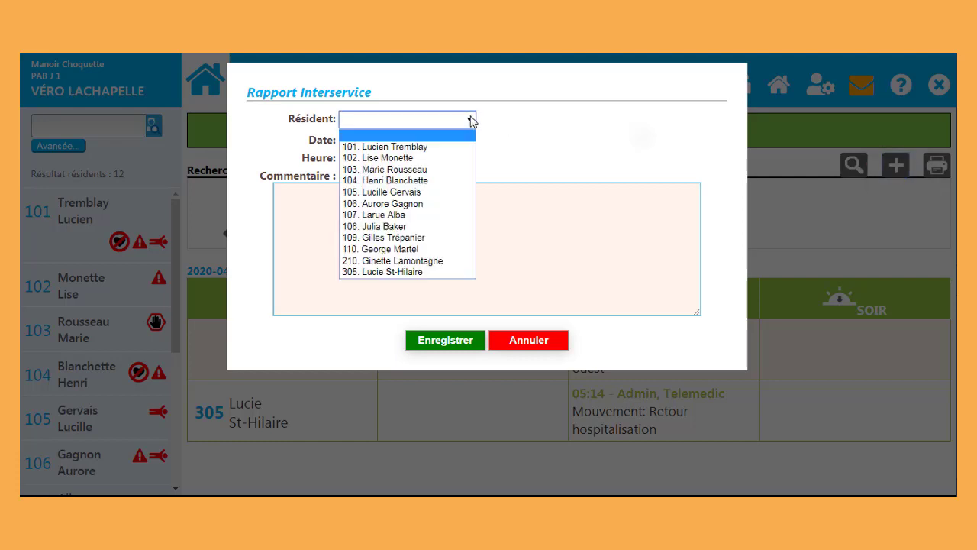
click(434, 158)
click(417, 201)
text(Ma)
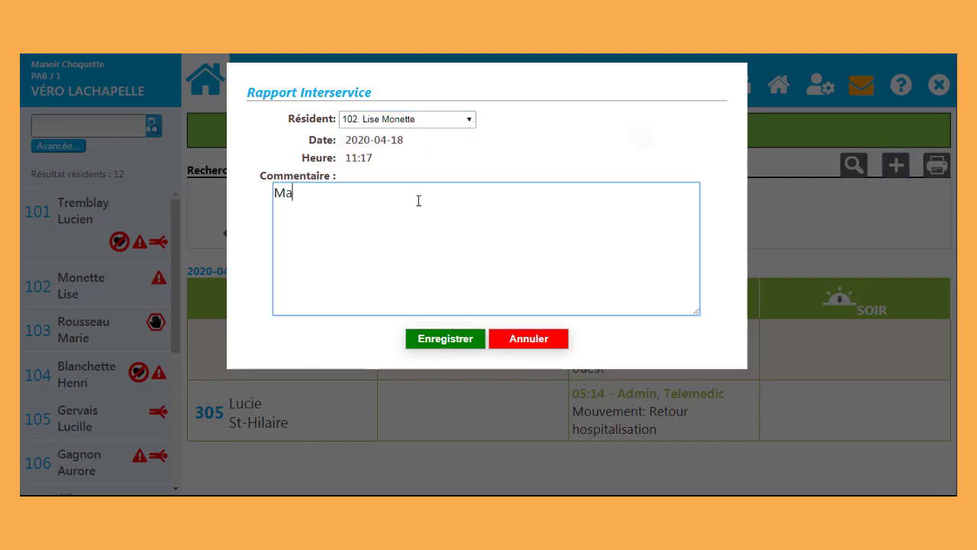
text(dame ne veut pas porter sa prothèse dent)
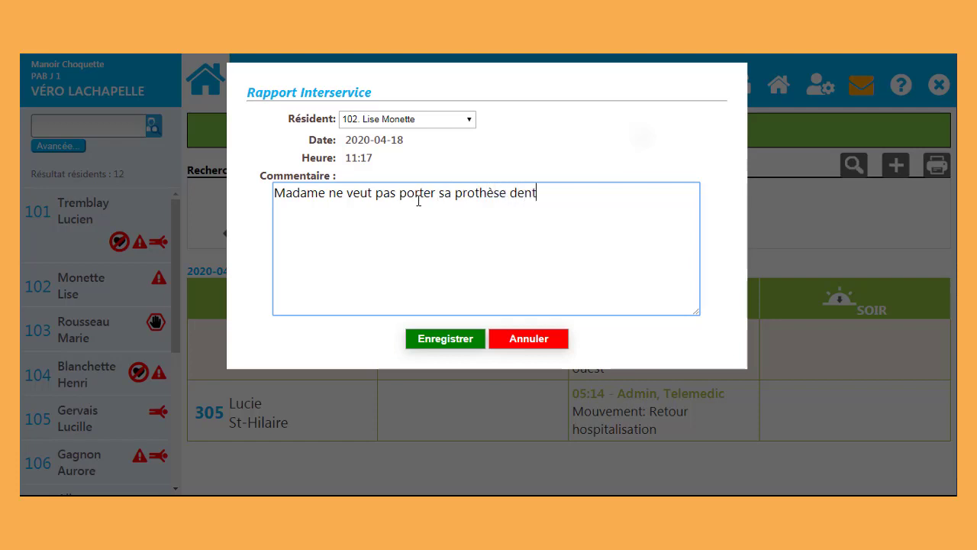
text(aire aujourd'hui)
click(445, 338)
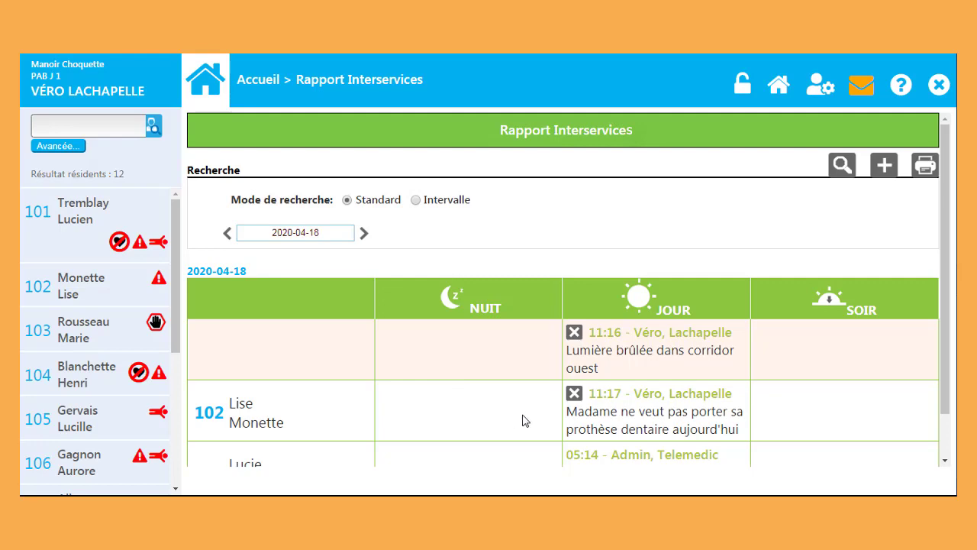
Step: Invalidate the denture note for room 102 with the comment "Erreur sur résident"
click(569, 389)
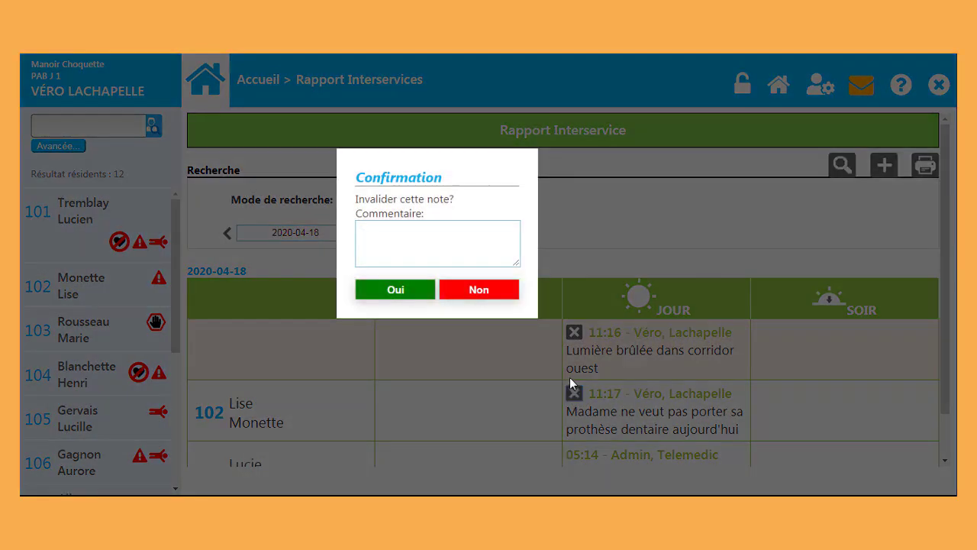
click(432, 233)
text(Erreur sur rési)
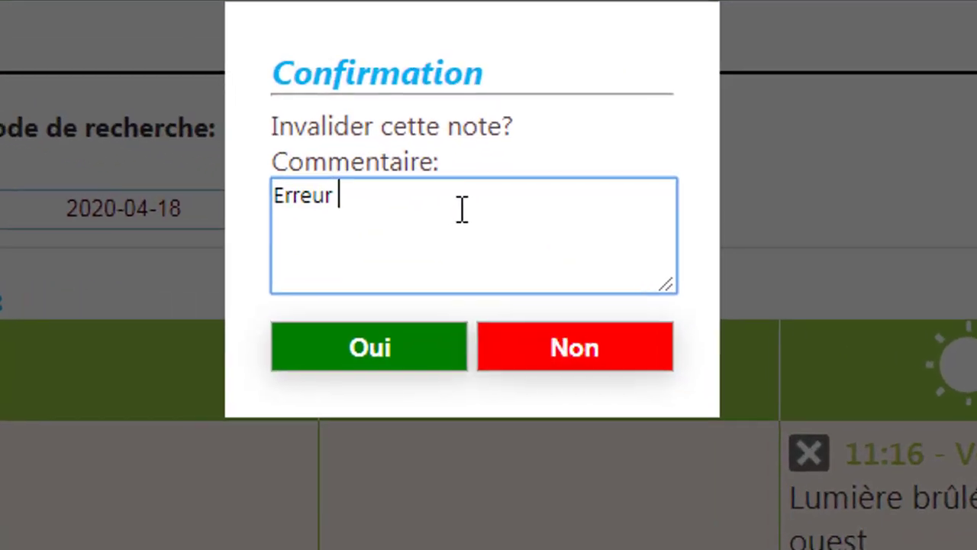
text(dent)
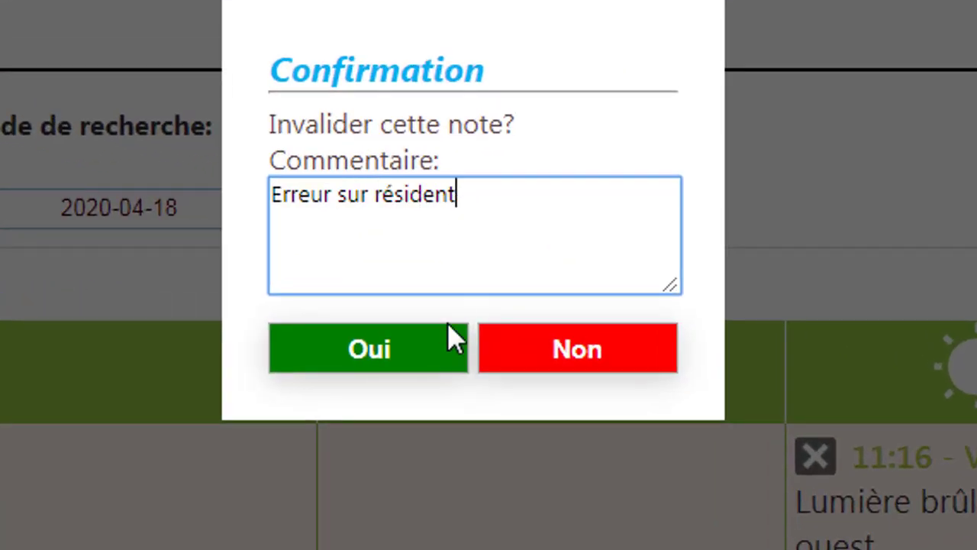
click(435, 353)
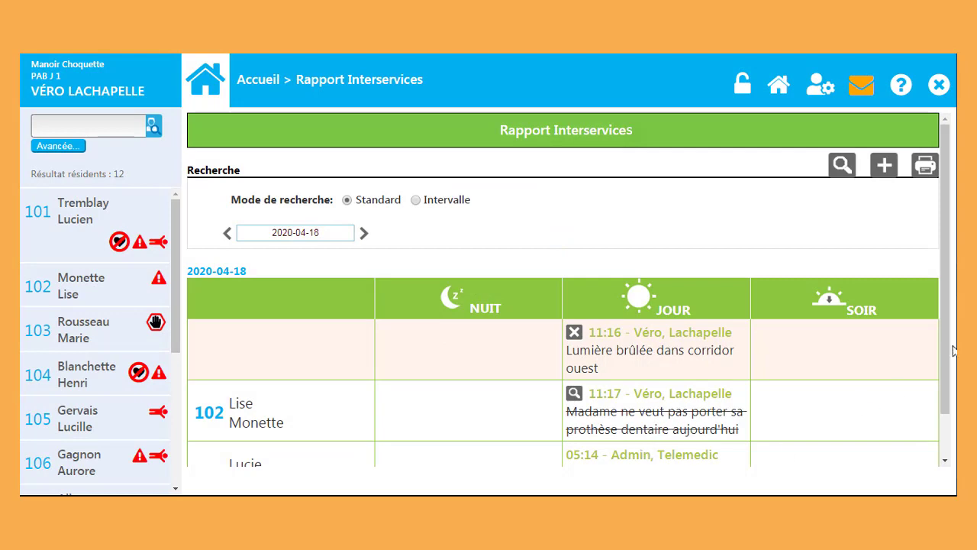
Step: View the invalidation reason of the crossed-out note for room 102 and close it
drag(954, 344, 953, 412)
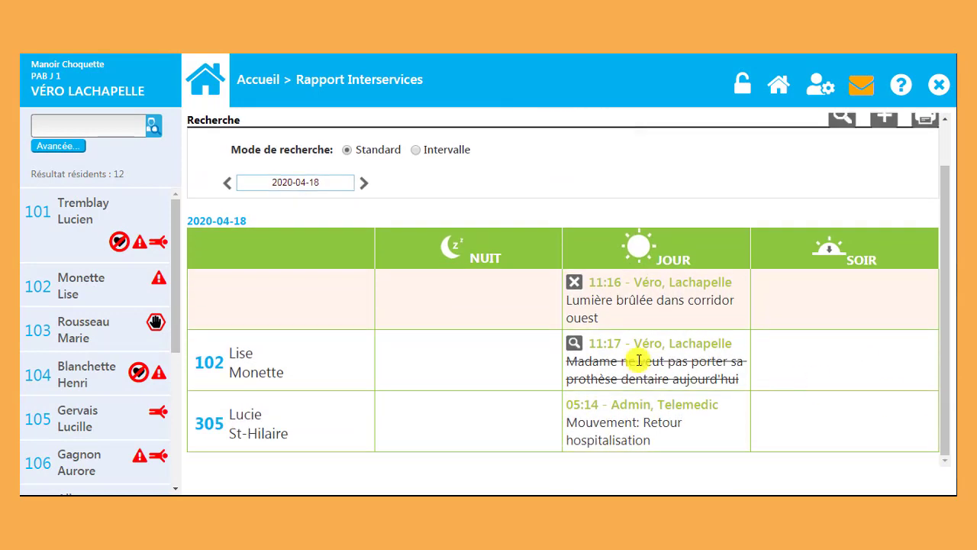
click(574, 344)
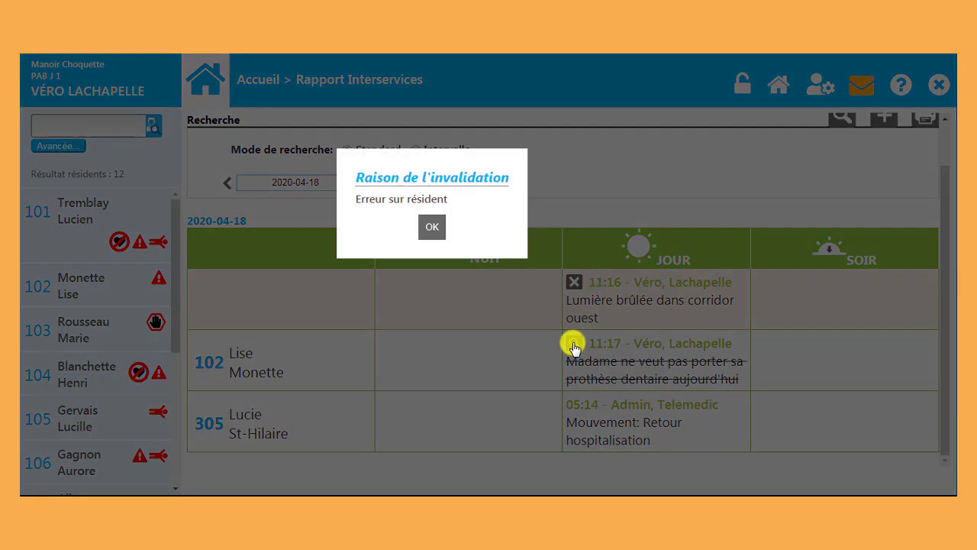
click(433, 229)
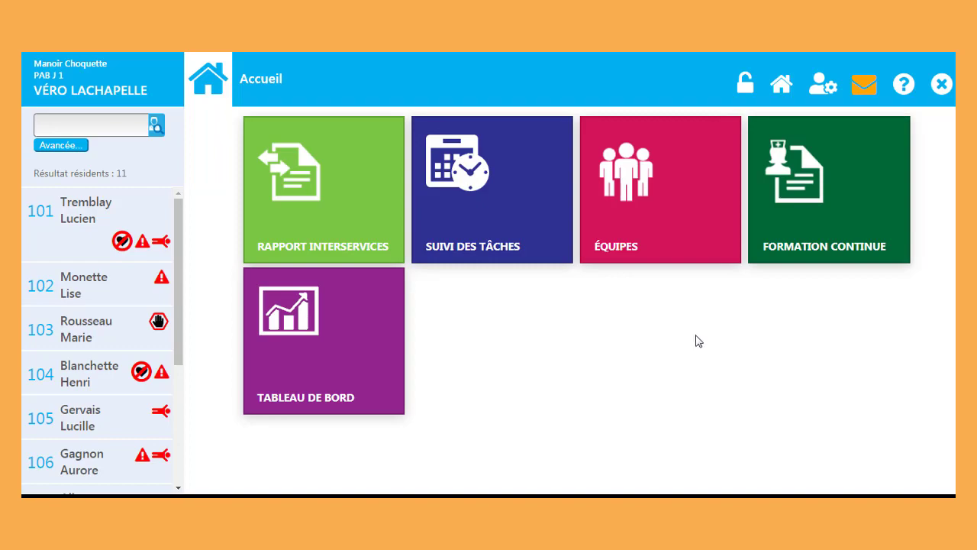
Step: Open Routine de travail within Suivi des tâches and view its task list briefly in full screen
click(553, 252)
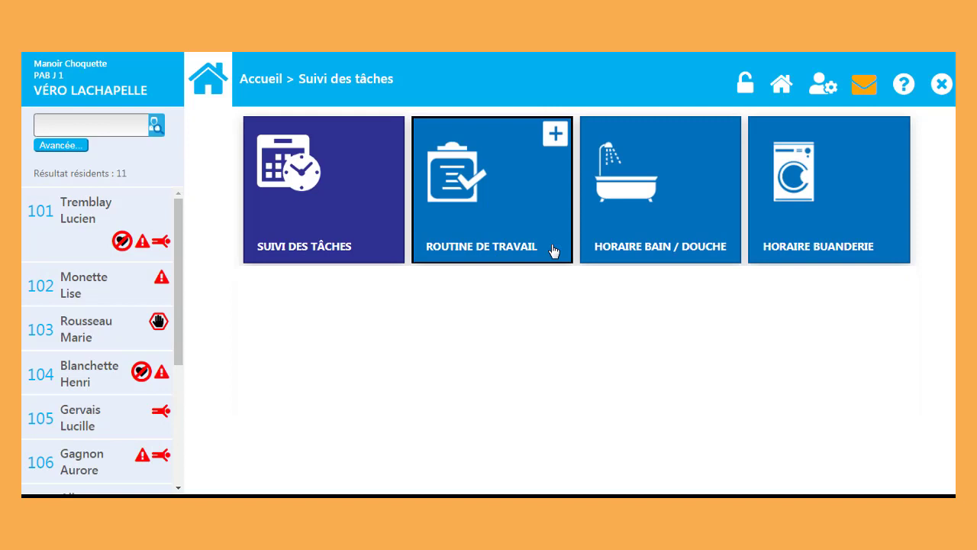
click(553, 251)
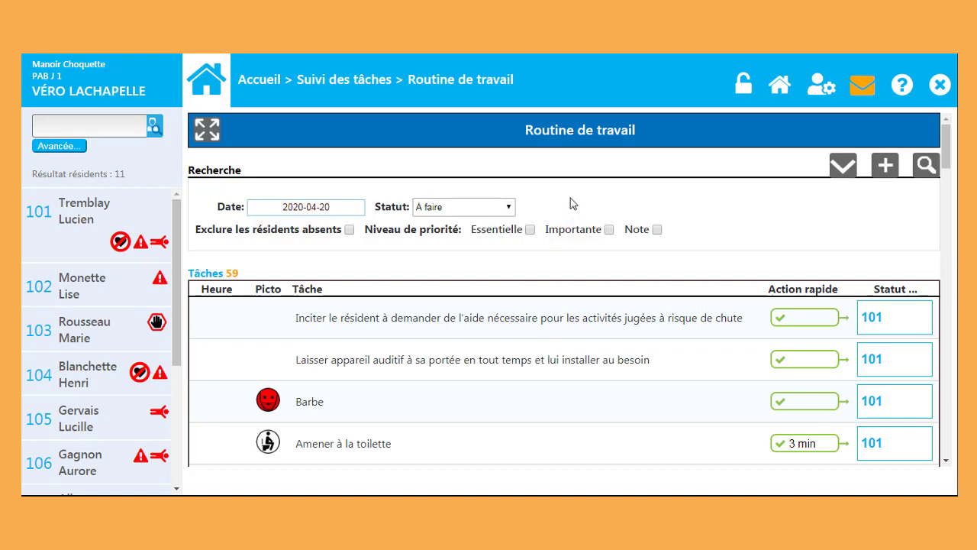
click(207, 130)
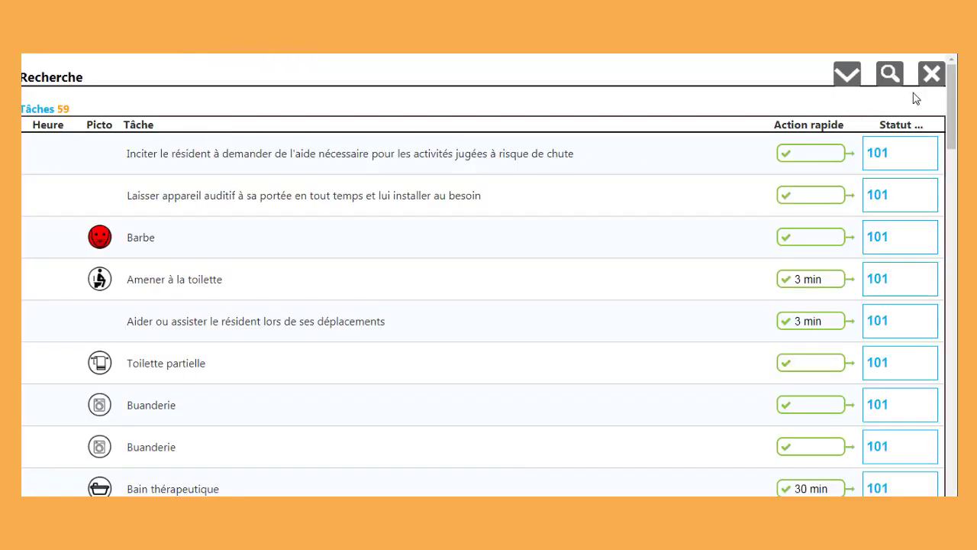
click(928, 78)
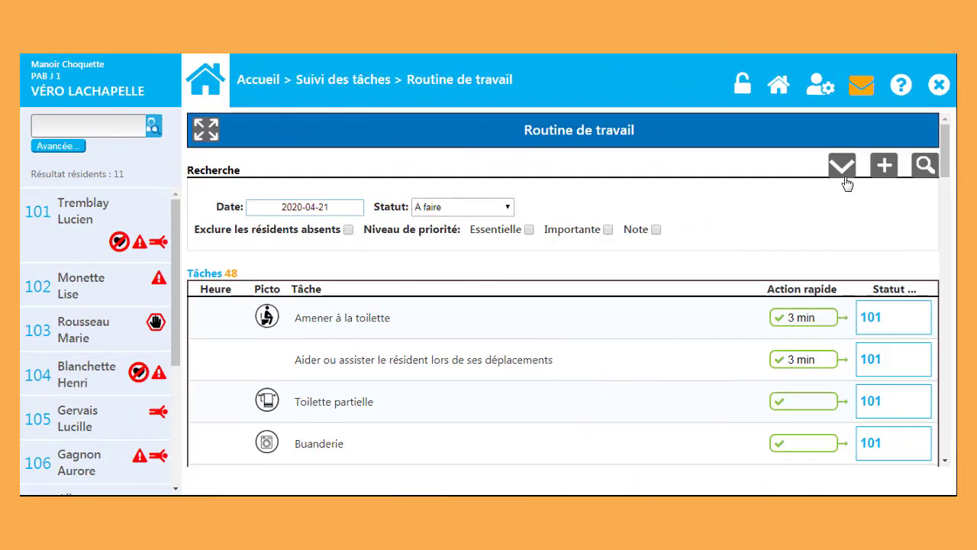
Step: Collapse the search criteria above the work routine's task list
click(845, 173)
click(844, 173)
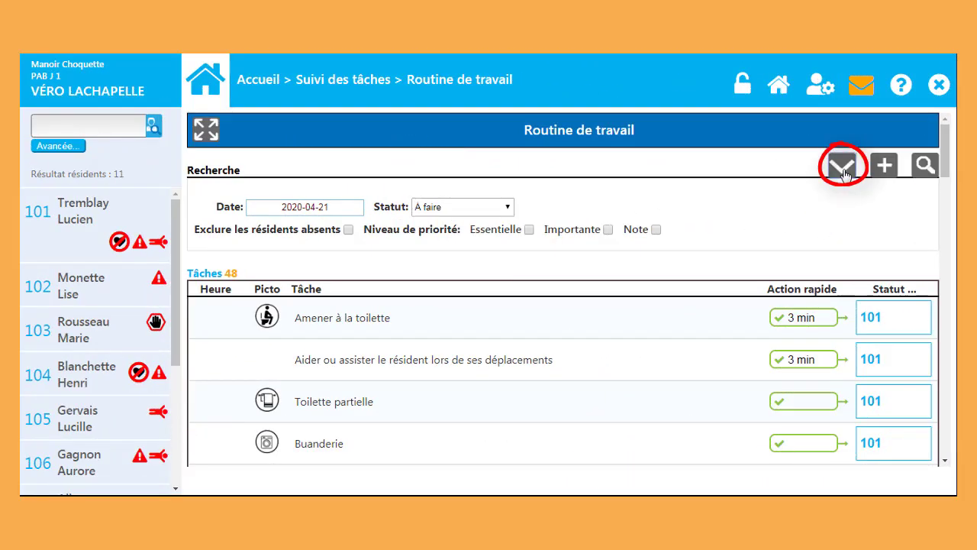
click(844, 173)
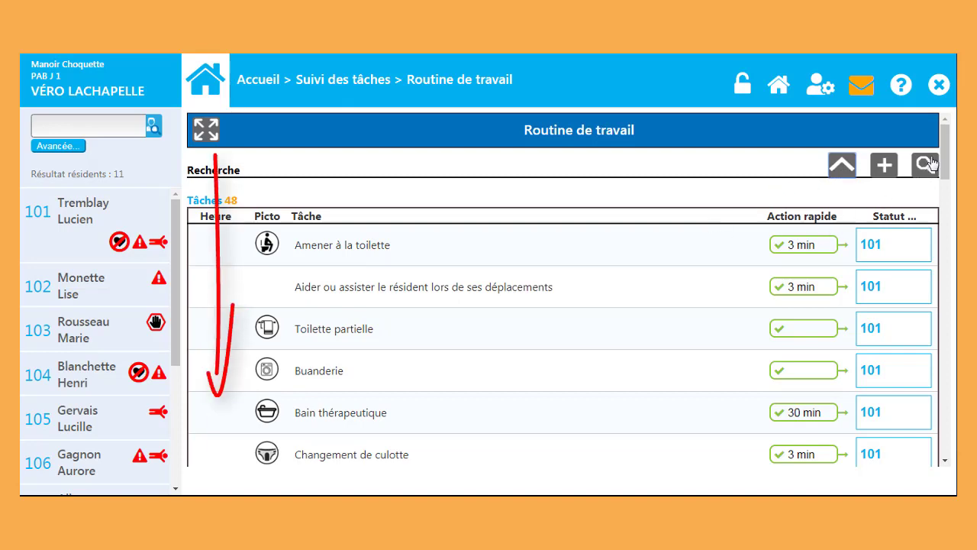
mouse_move(946, 151)
mouse_down()
mouse_move(943, 311)
mouse_move(945, 137)
mouse_up()
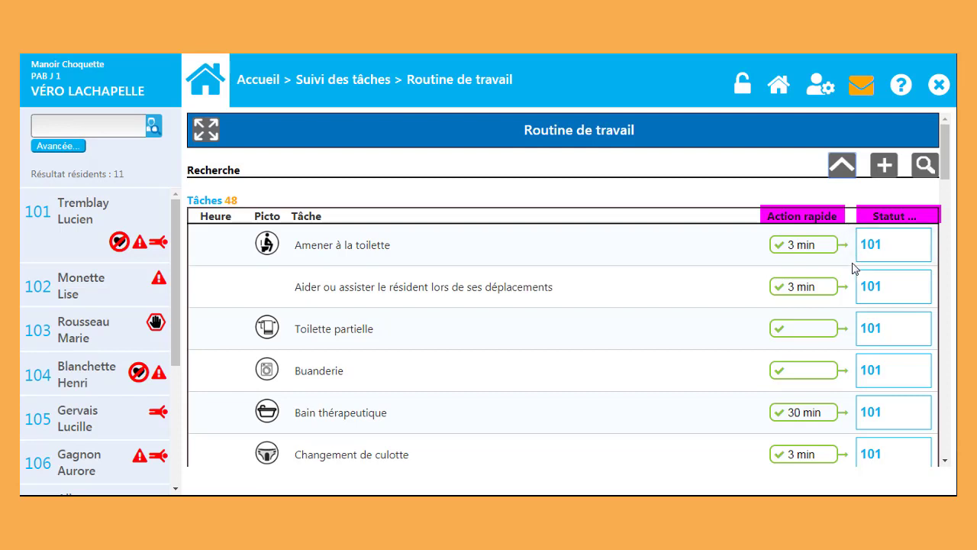
Step: Mark room 101's tasks Amener à la toilette, Aider ou assister le résident lors de ses déplacements and Toilette partielle as completed
click(823, 246)
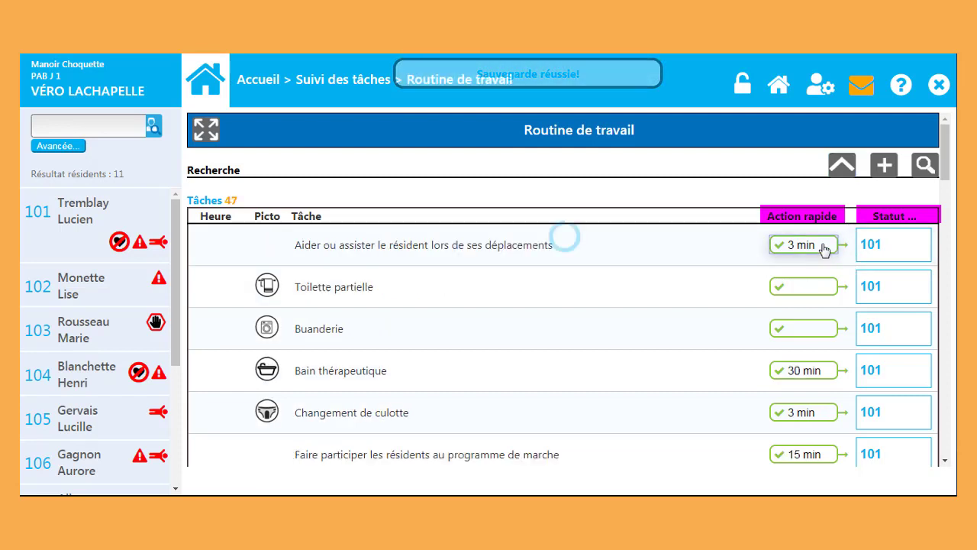
click(824, 246)
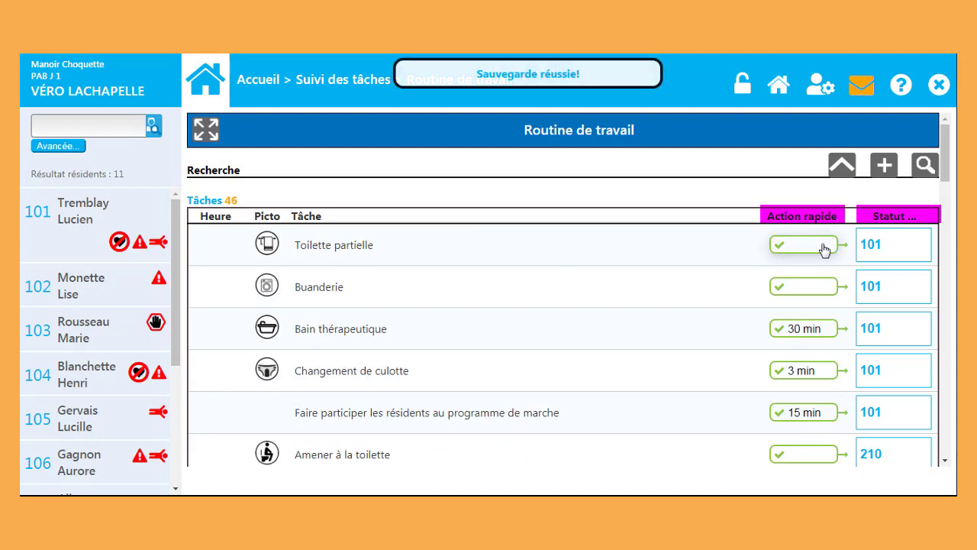
click(824, 247)
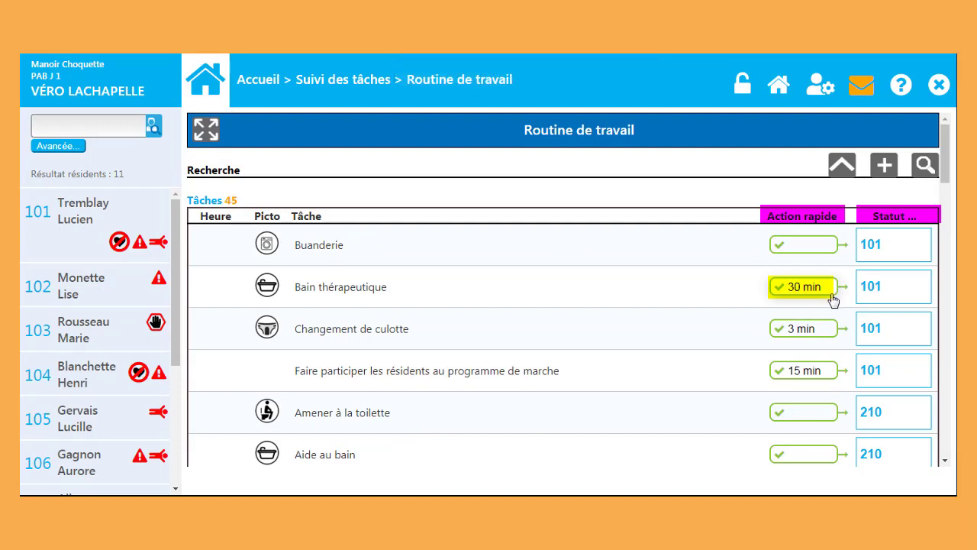
Step: Open room 101's Bain thérapeutique task, check the available refusal reasons, and consult the resident's Plan d'assistance
click(902, 297)
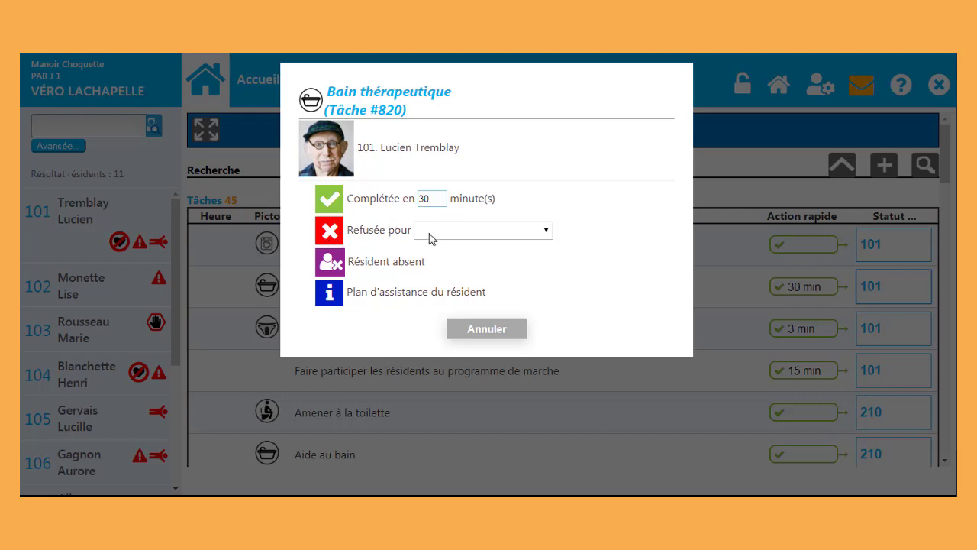
click(546, 236)
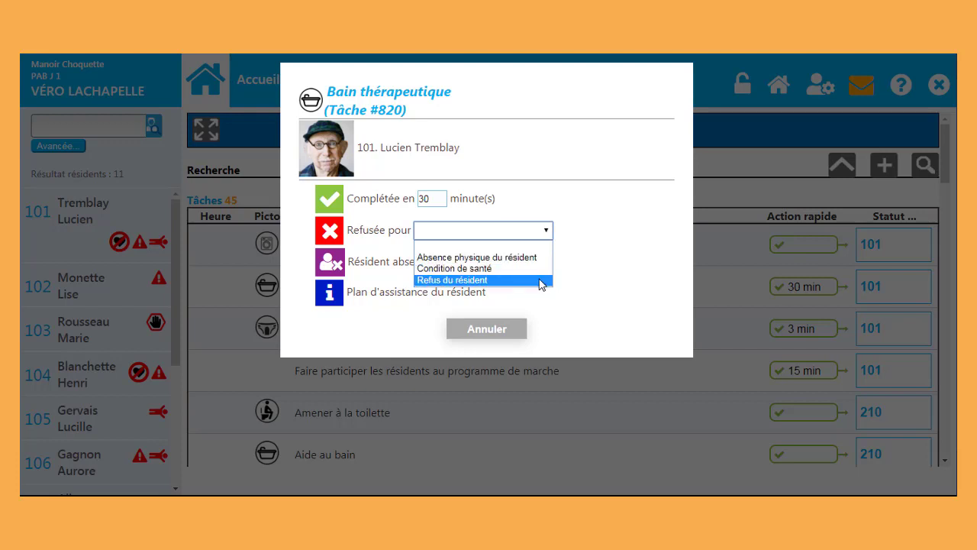
click(550, 233)
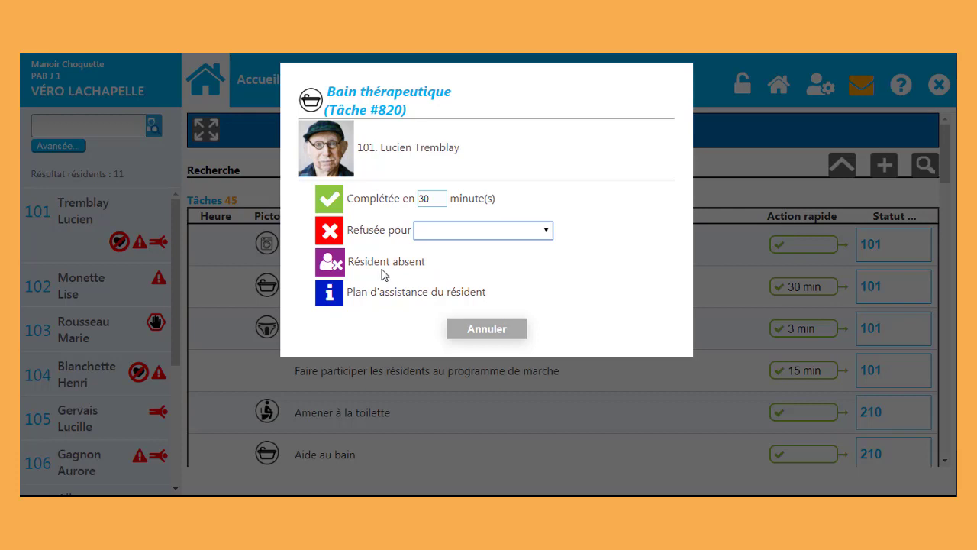
click(329, 303)
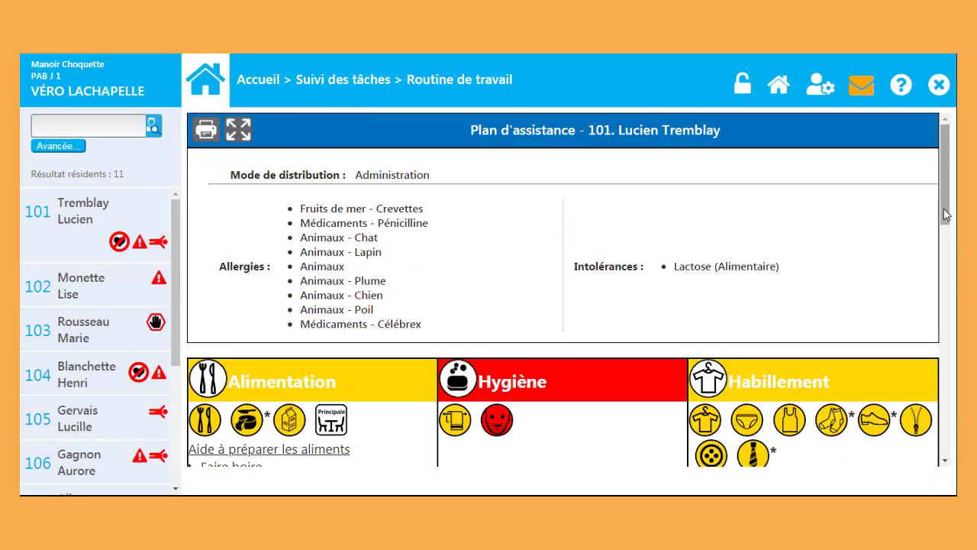
mouse_move(945, 214)
mouse_down()
mouse_move(932, 329)
mouse_move(957, 203)
mouse_up()
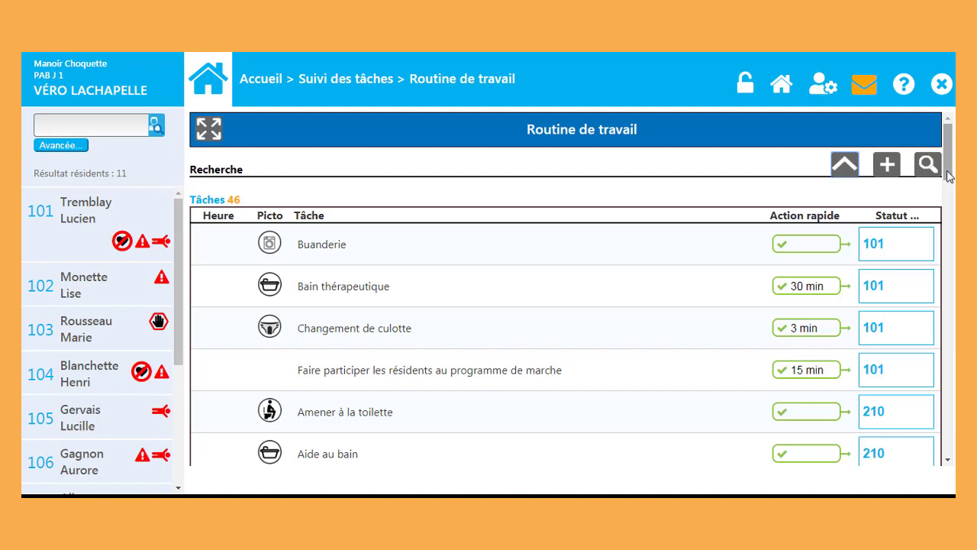
Step: Expand the work routine's search criteria, view the tasks for 2020-04-24, and return to the list for 2020-04-23
click(840, 166)
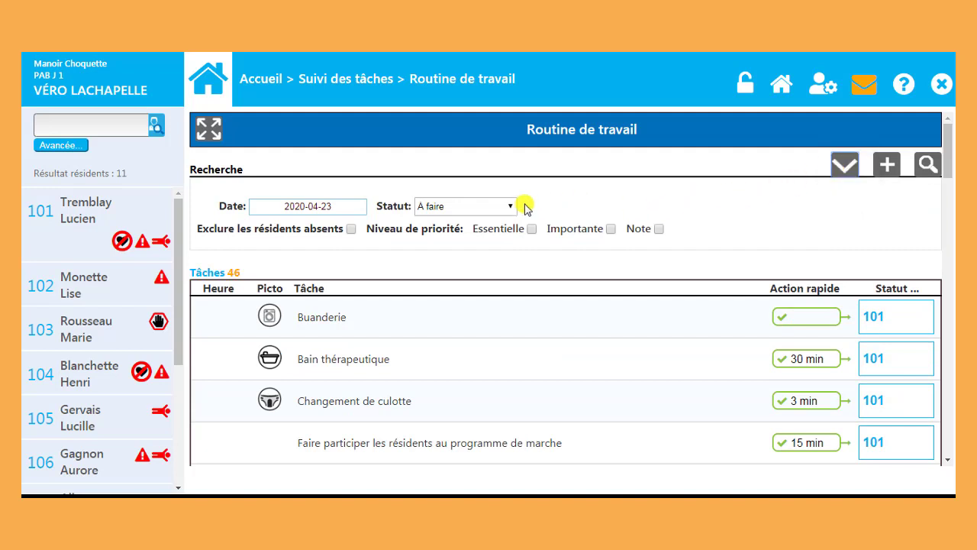
click(340, 216)
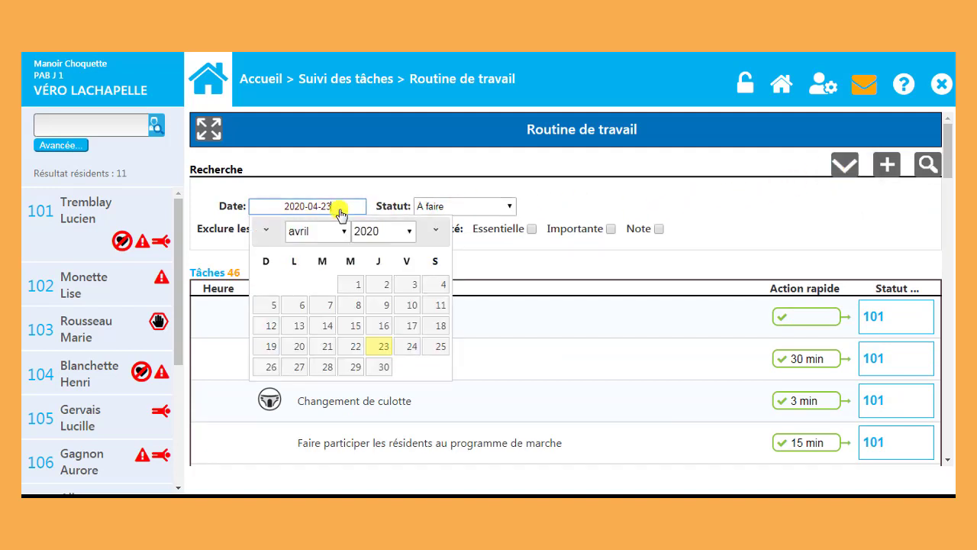
click(403, 345)
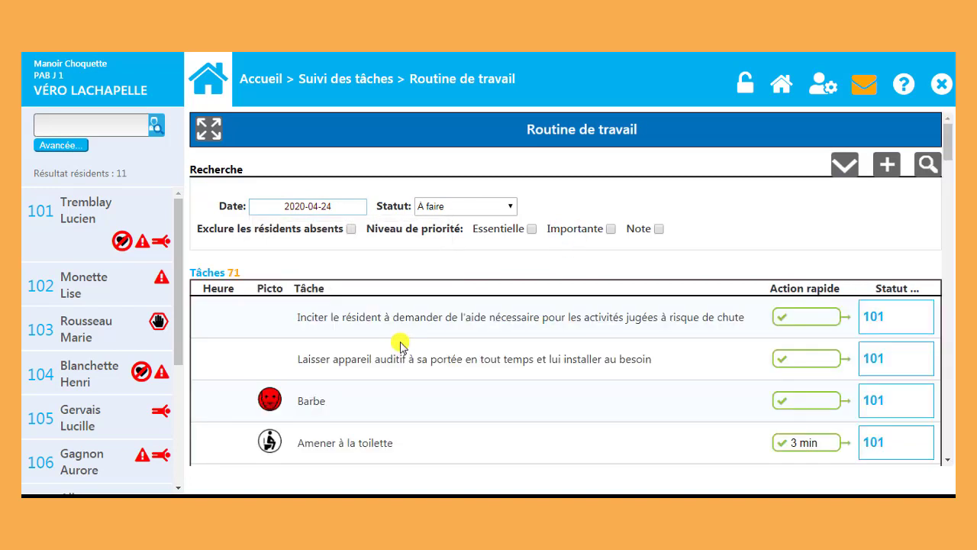
click(493, 78)
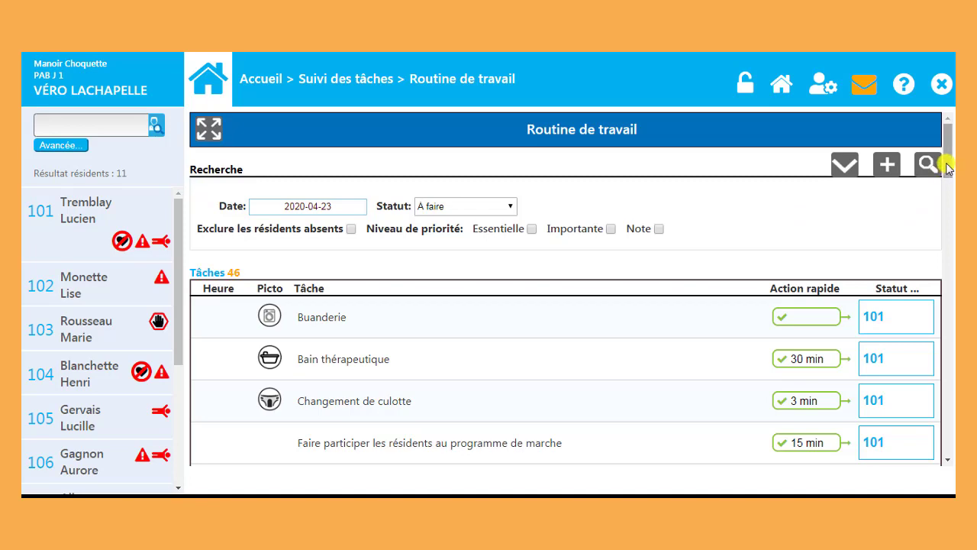
mouse_move(949, 167)
mouse_down()
mouse_move(947, 258)
mouse_move(948, 149)
mouse_up()
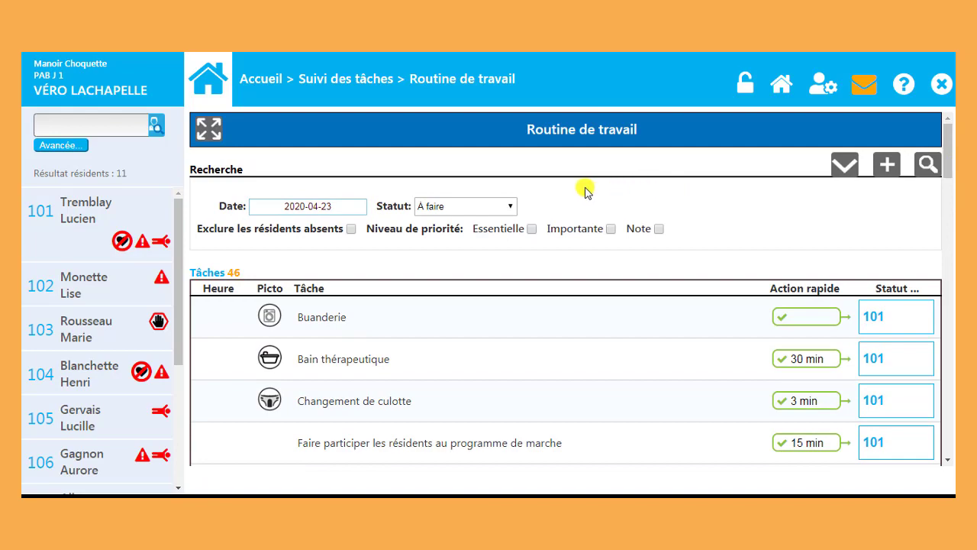
Step: Filter the tasks by status Refusée, view the refusal details of room 103's Peigner task, and close them
click(514, 206)
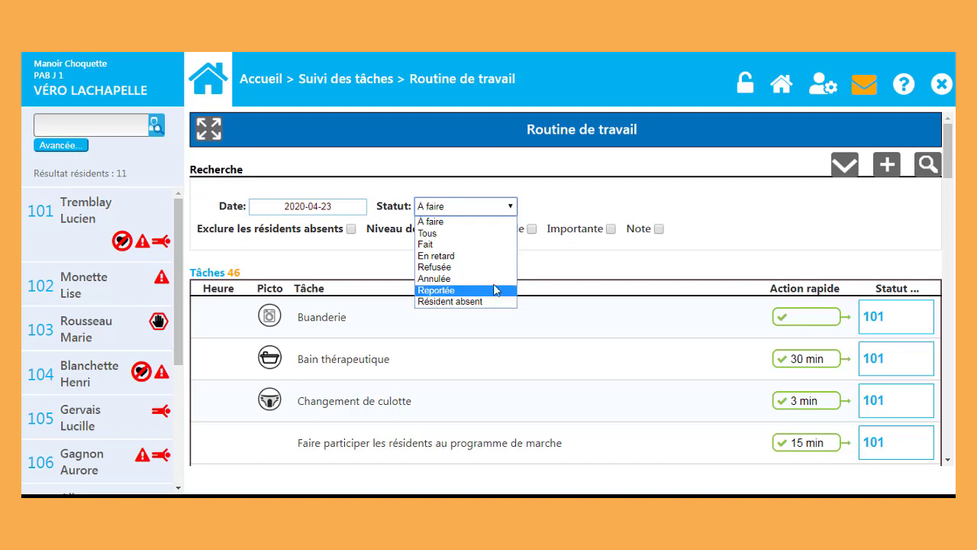
click(497, 267)
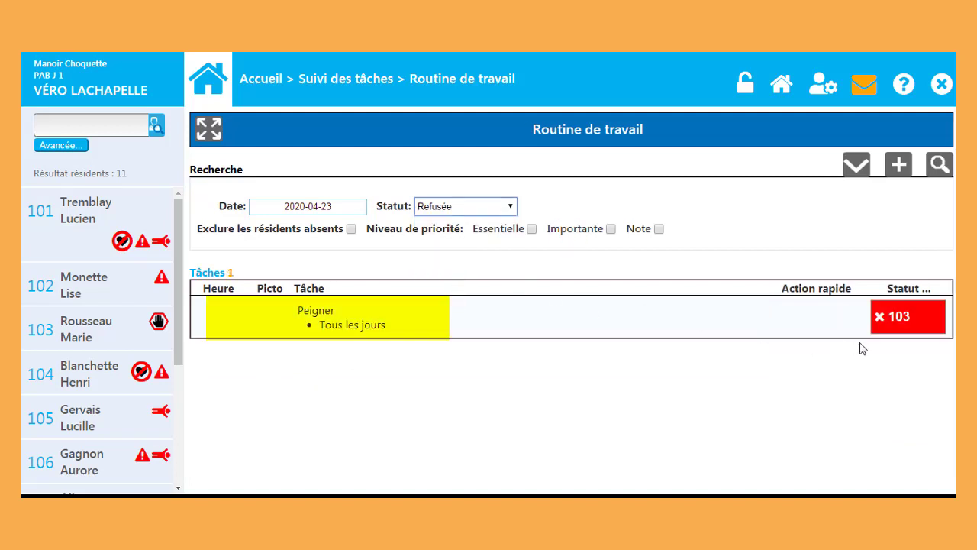
click(933, 320)
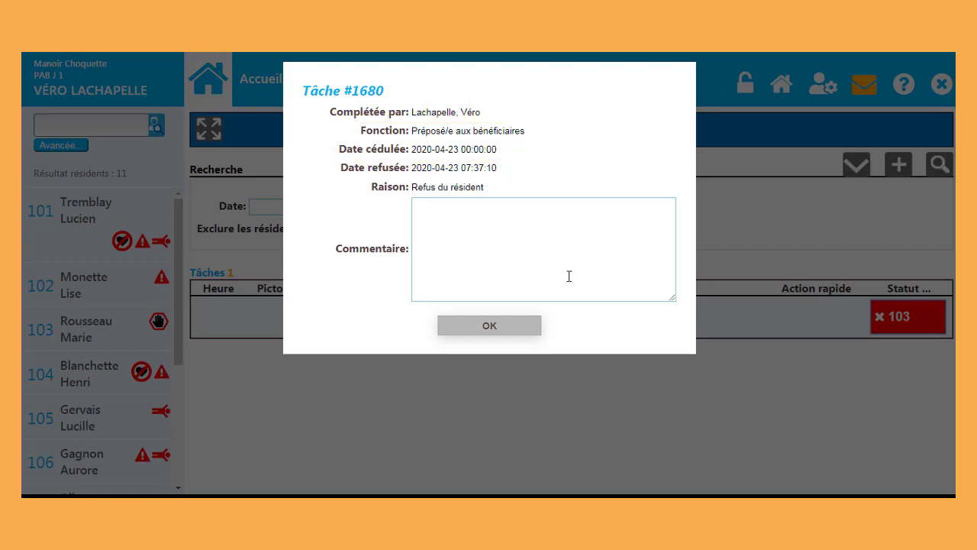
click(532, 328)
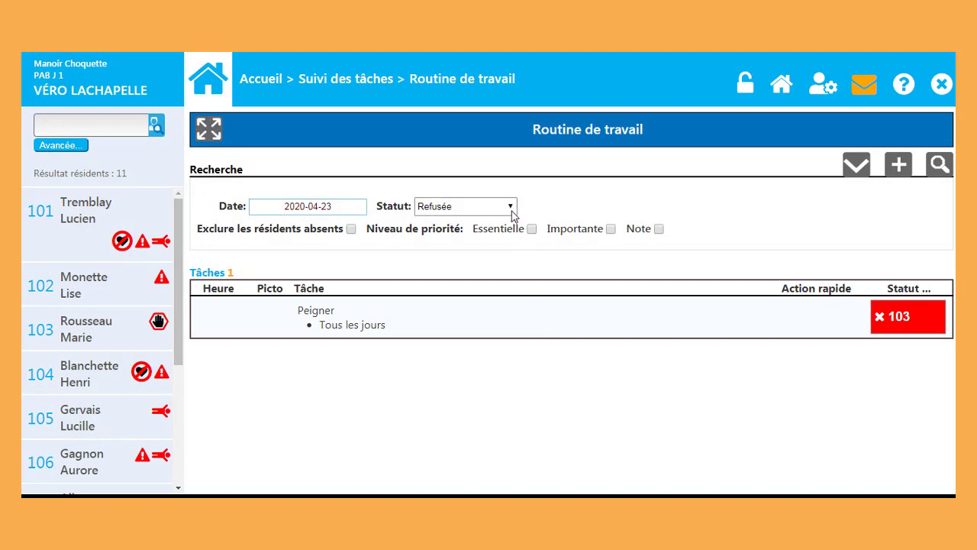
Step: Filter the tasks by status En retard and apply the hospitalization quick action to room 105's Vider les poubelles task
click(510, 208)
click(494, 256)
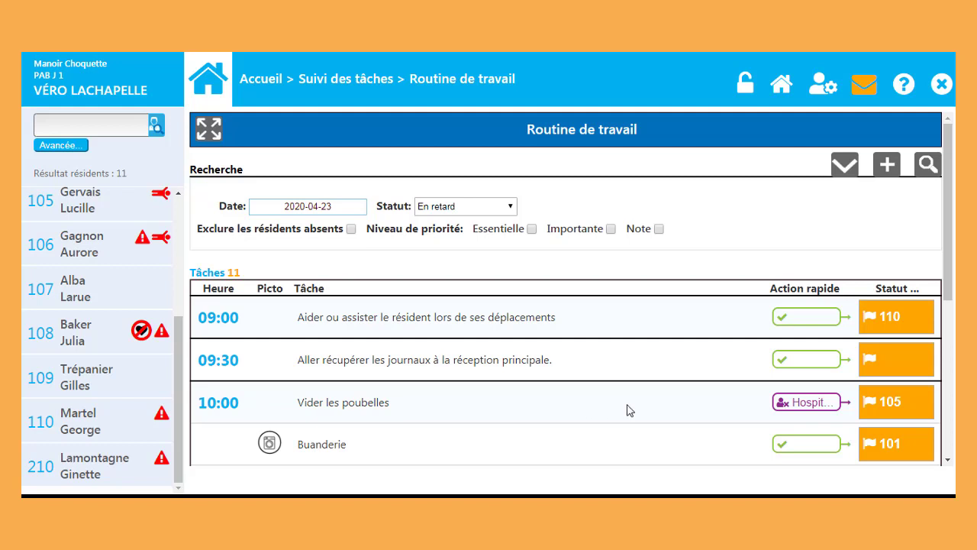
click(808, 403)
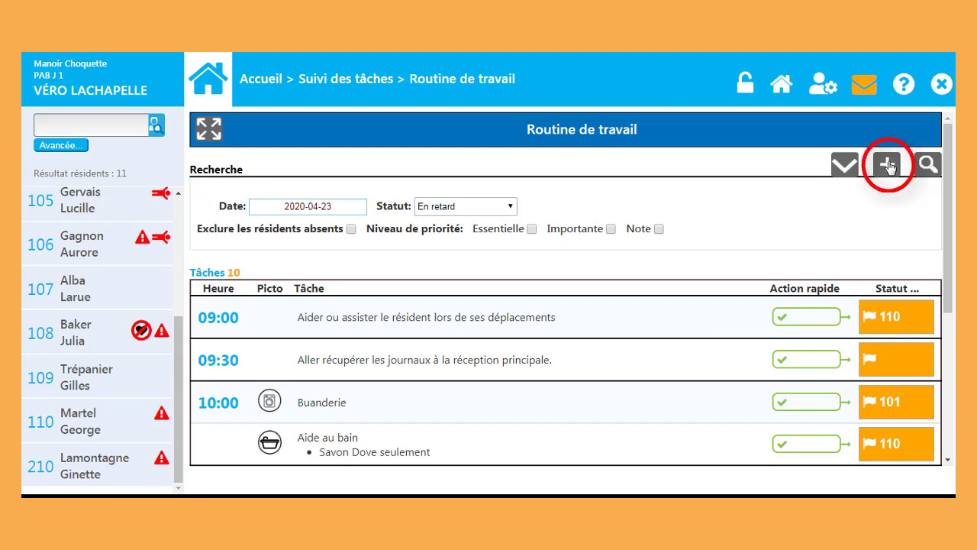
Step: Start a one-off task confirmation for the resident of room 106 and select Changement de culotte as the task
click(887, 164)
click(473, 126)
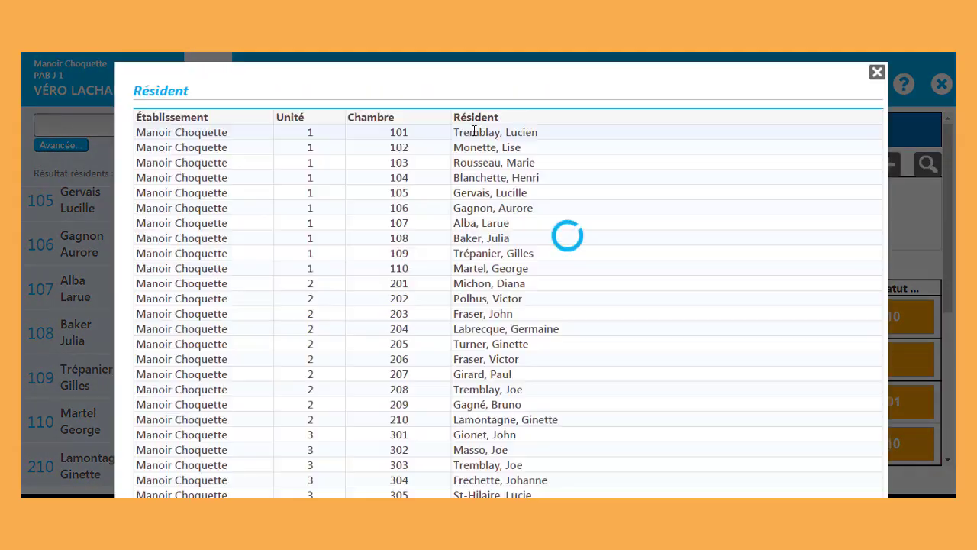
click(474, 212)
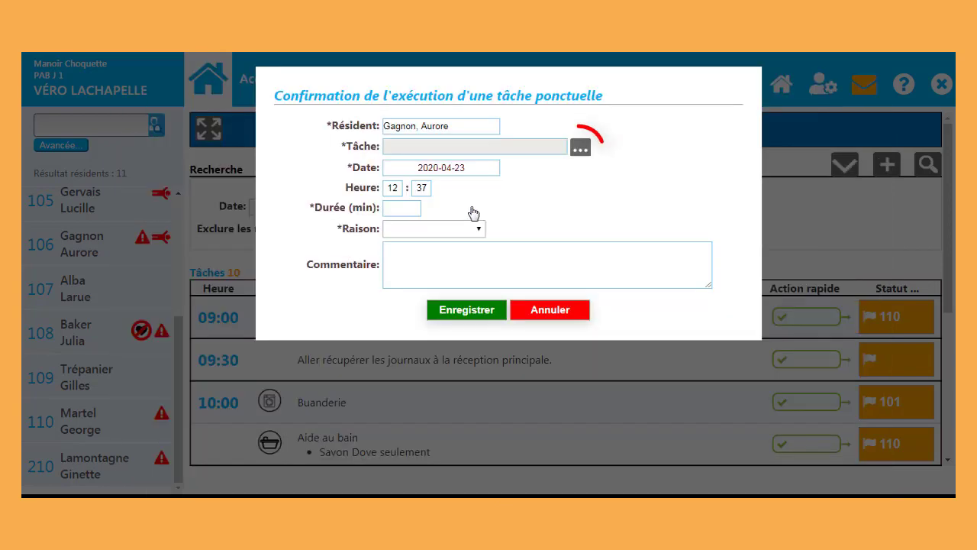
click(578, 142)
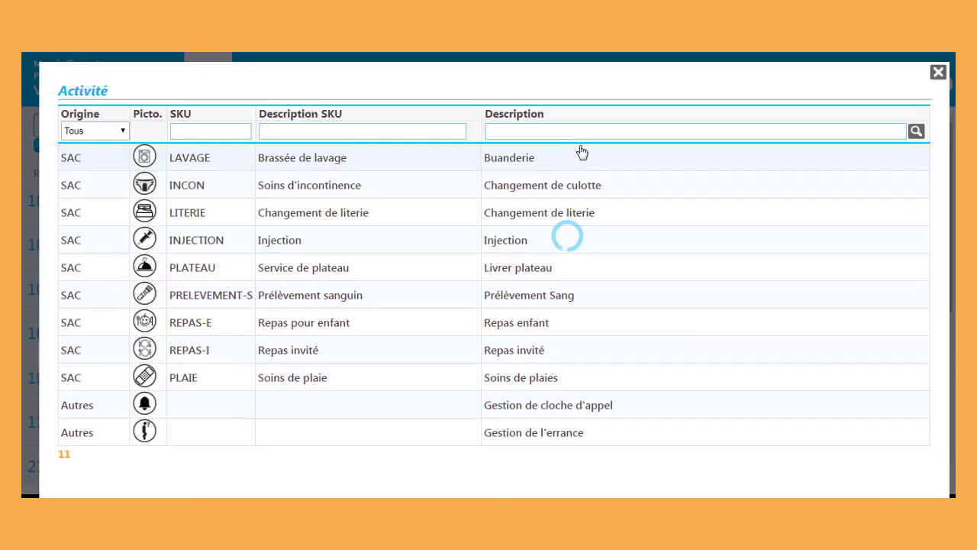
click(515, 188)
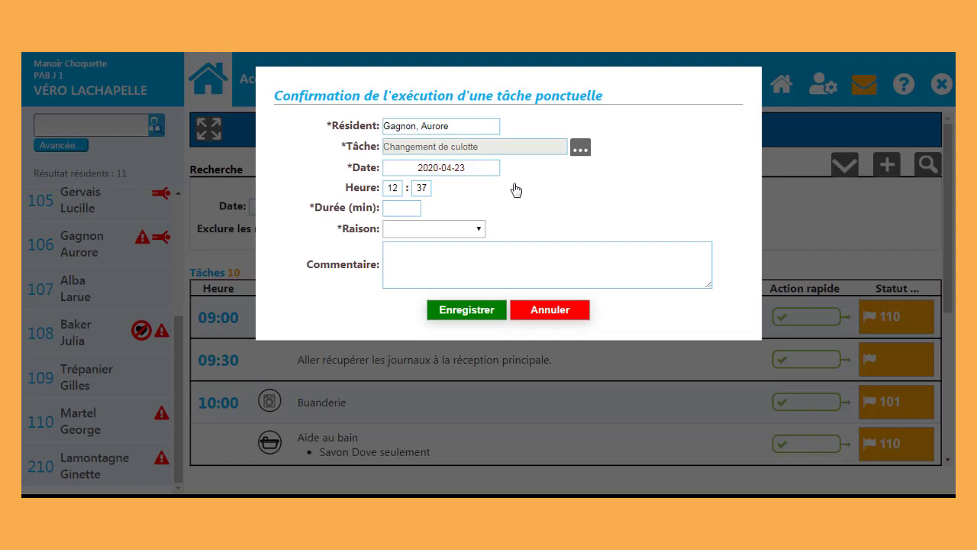
Step: Set the one-off task's date to 2020-04-22, its hour to 10 and its duration to 10 minutes
click(487, 172)
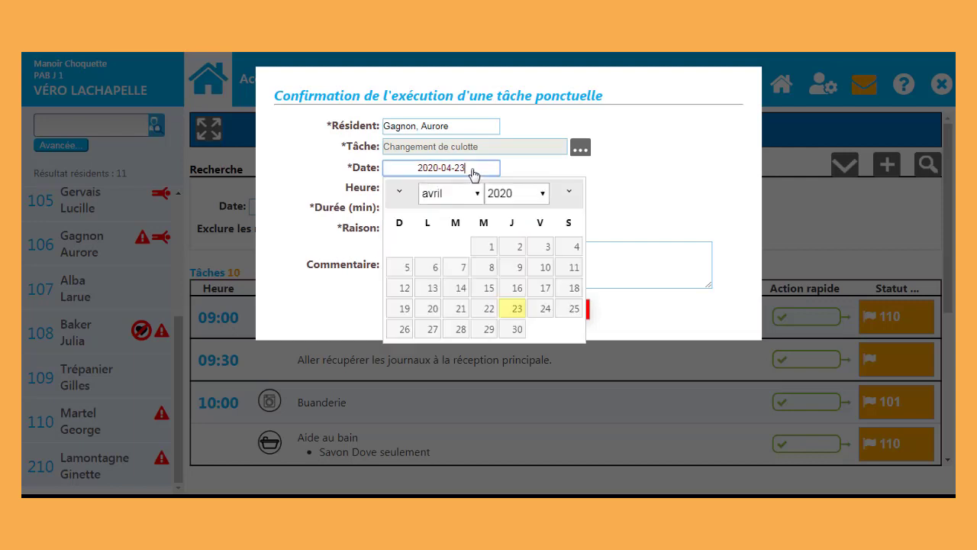
click(484, 309)
double_click(393, 188)
text(10)
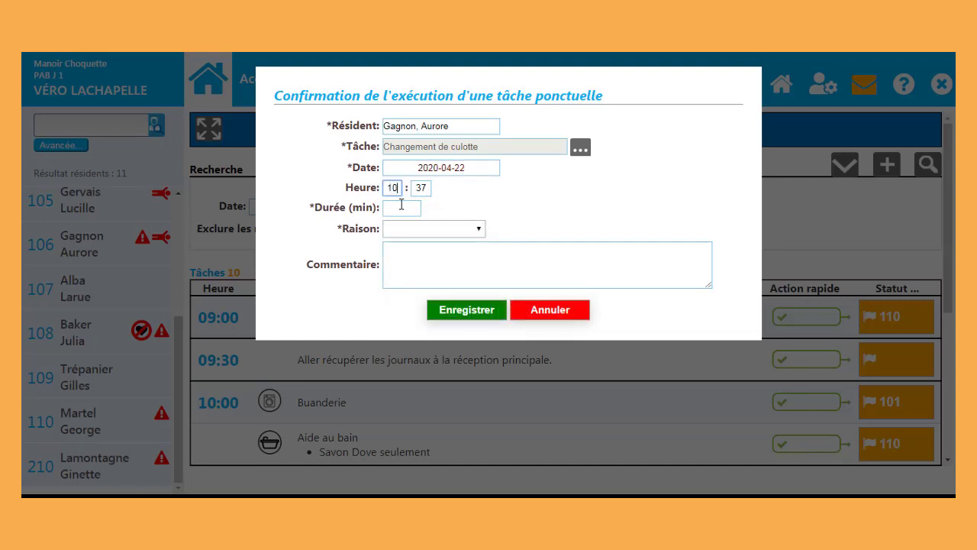
click(404, 210)
text(10)
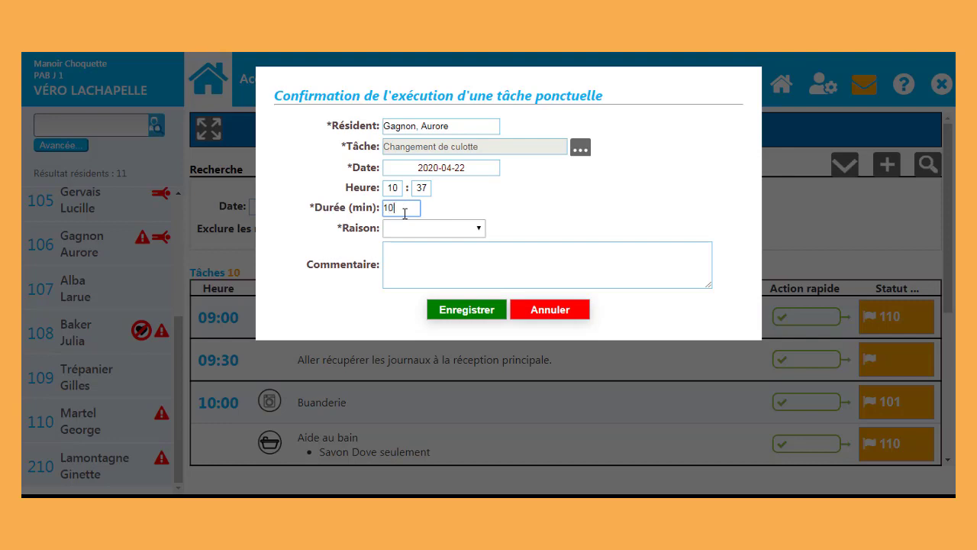
Step: Set the reason to Urgence, enter the comment "Madame était fâchée", and save the one-off task
click(410, 229)
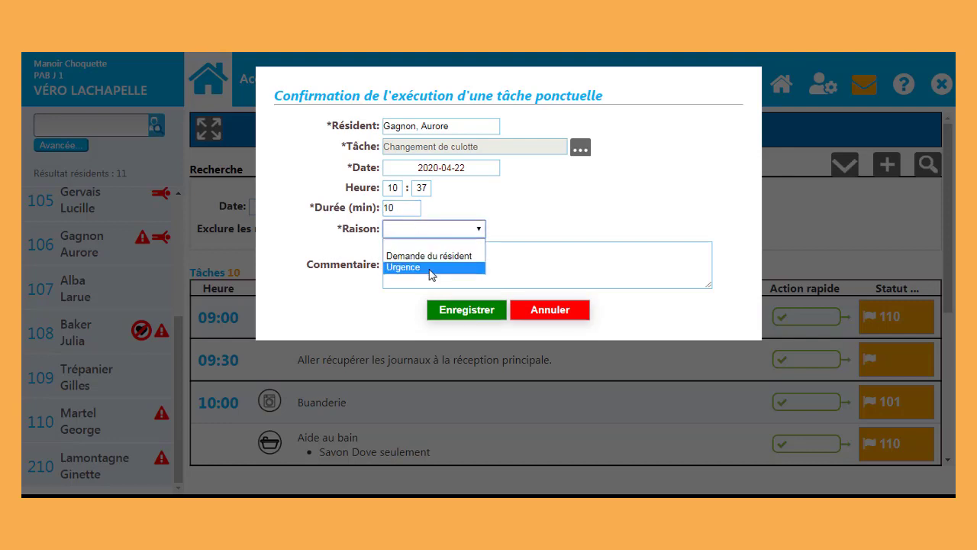
click(424, 268)
click(422, 253)
text(Madame é)
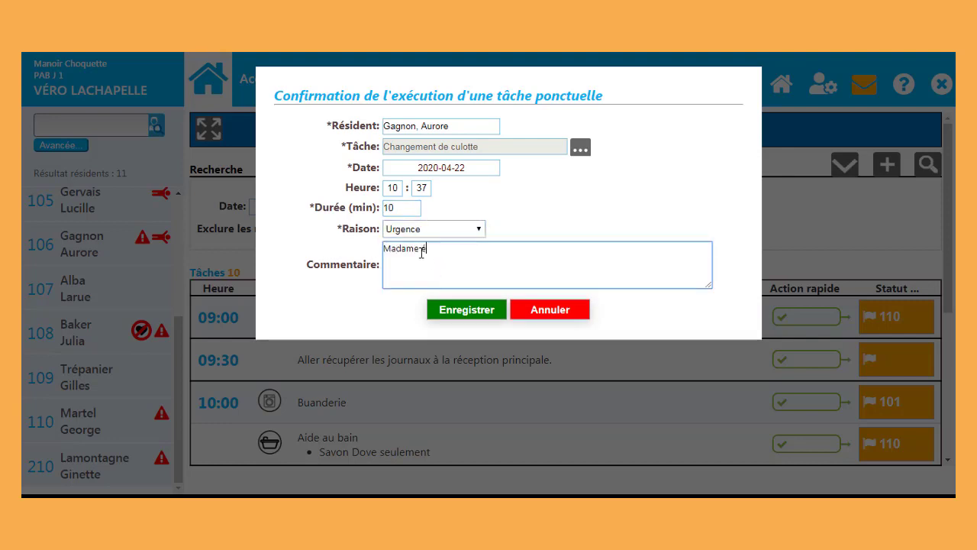
text(tait fâchée)
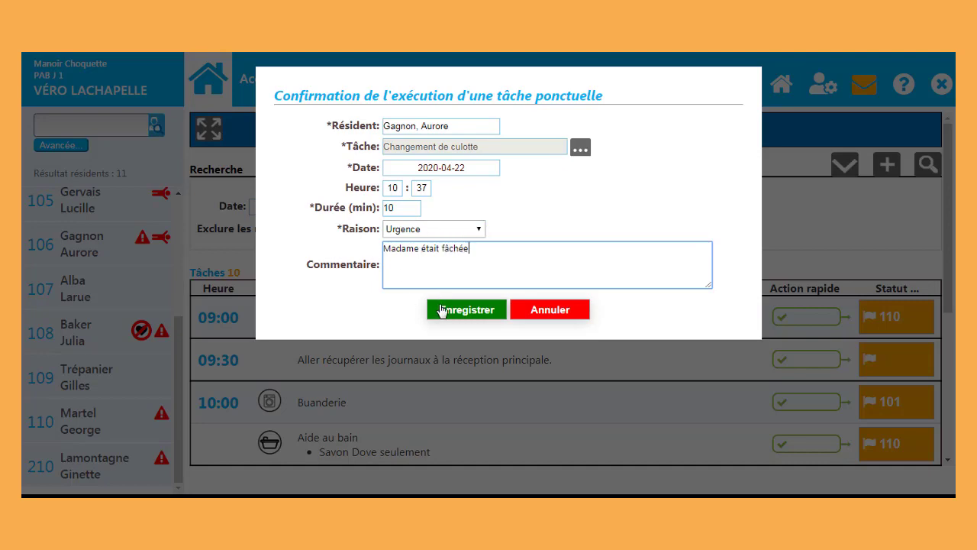
click(443, 310)
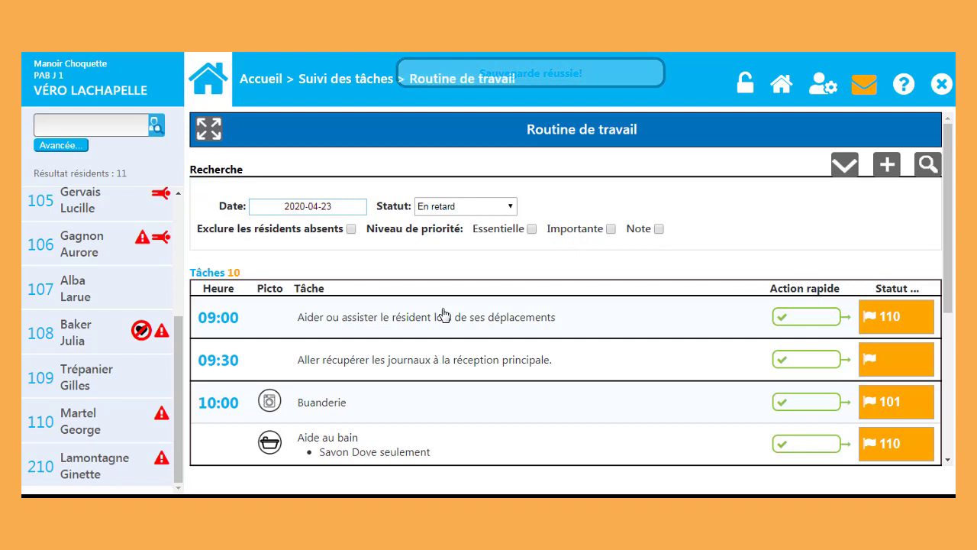
Step: Consult the one-off task note for room 106 in the Rapport Interservices and return to the home page
click(266, 78)
click(307, 205)
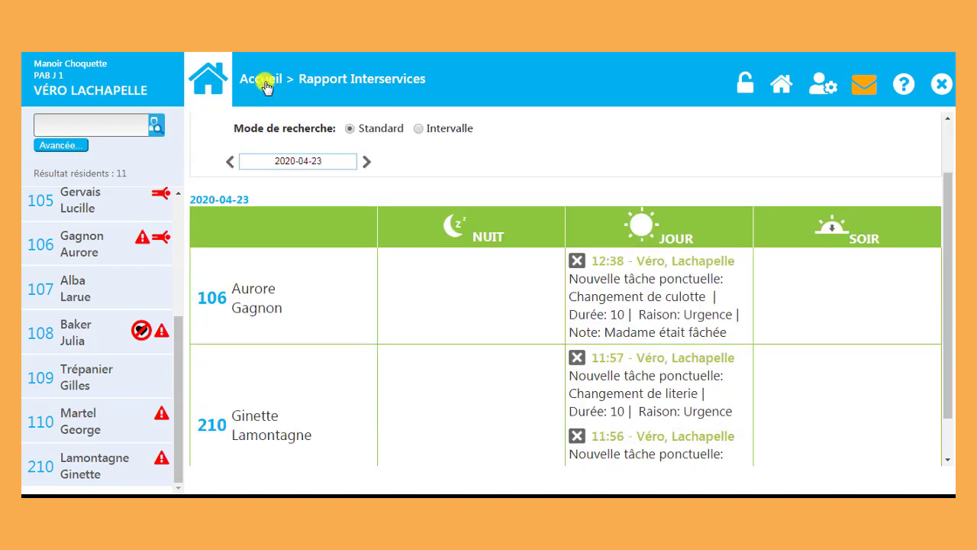
click(264, 83)
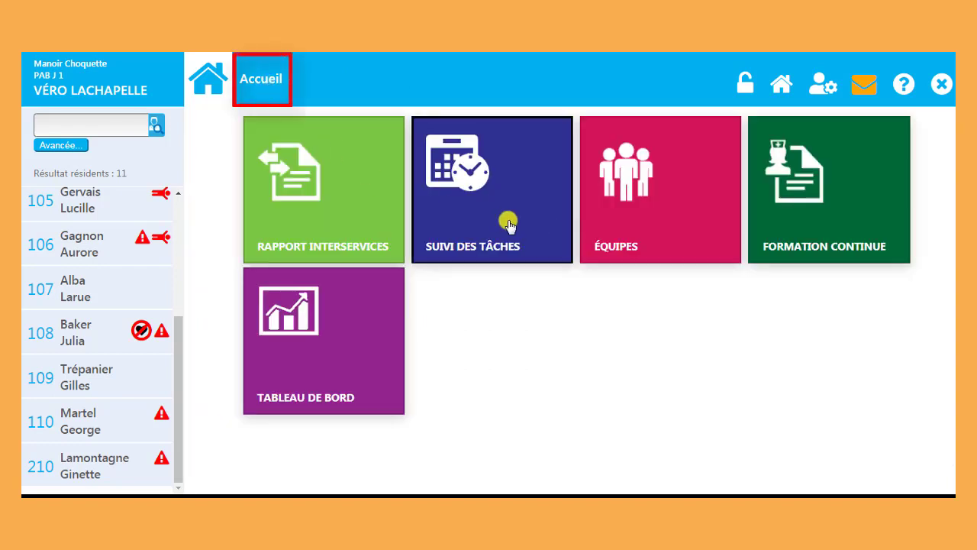
Step: Revisit Routine de travail within Suivi des tâches and open the Horaire Bain / Douche schedule
click(509, 220)
click(555, 135)
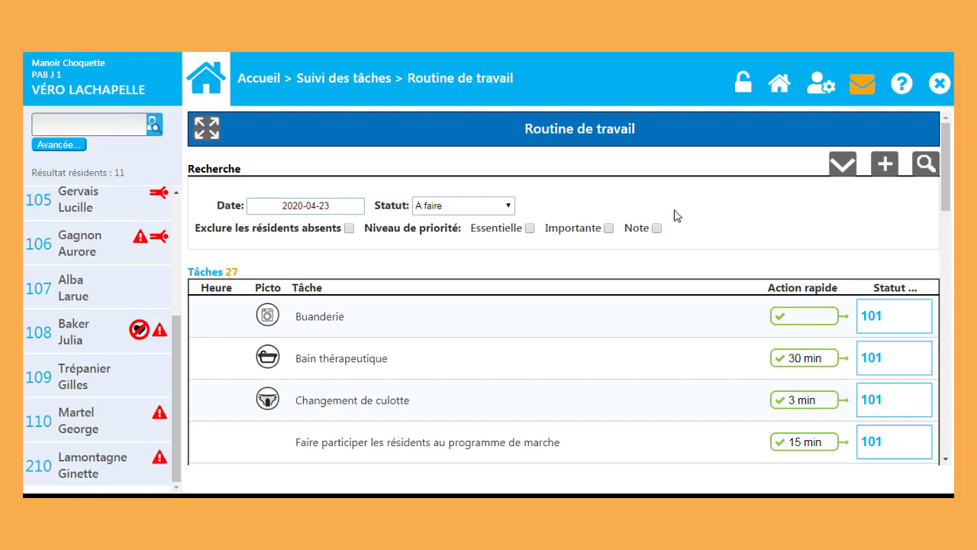
click(341, 79)
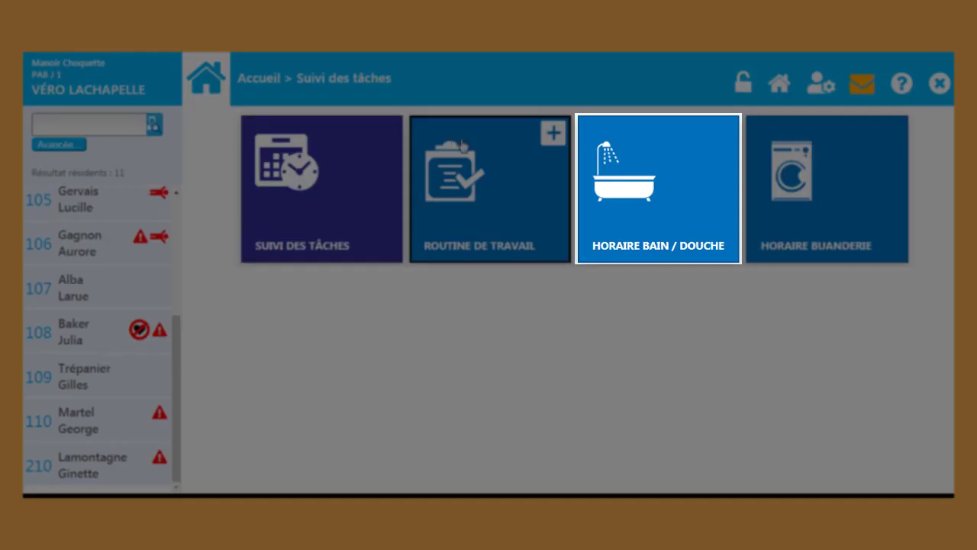
click(664, 229)
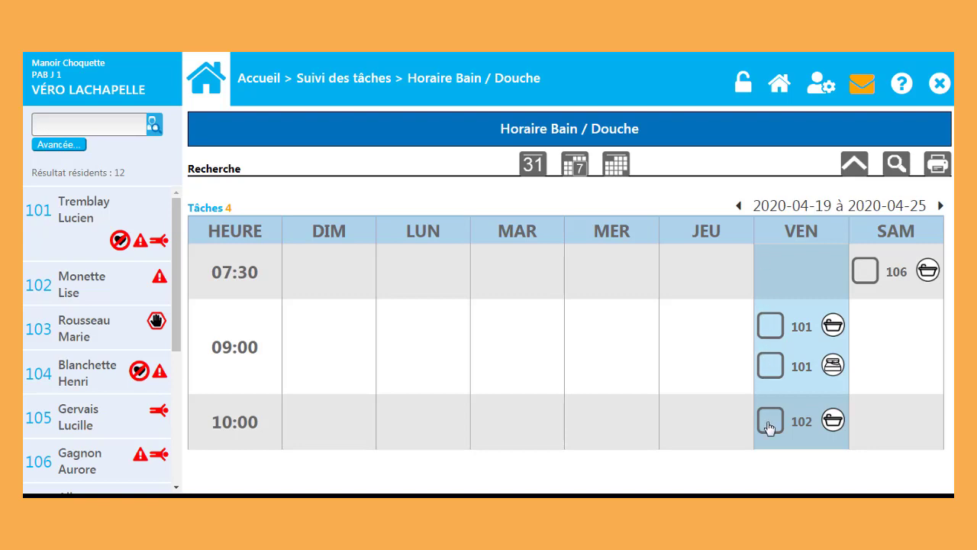
Step: Switch the bath schedule to the daily view, check 2020-04-23, and return to 2020-04-24
click(532, 165)
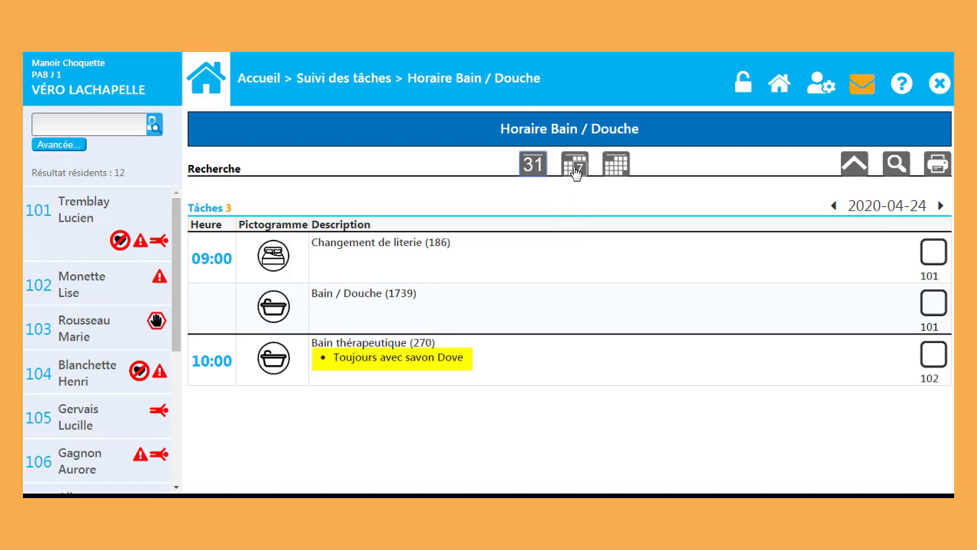
click(835, 207)
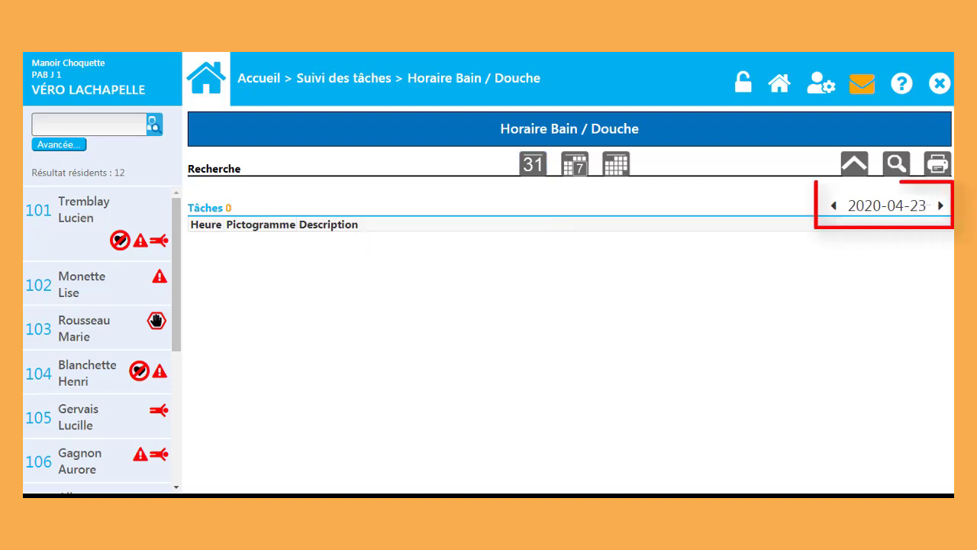
click(942, 208)
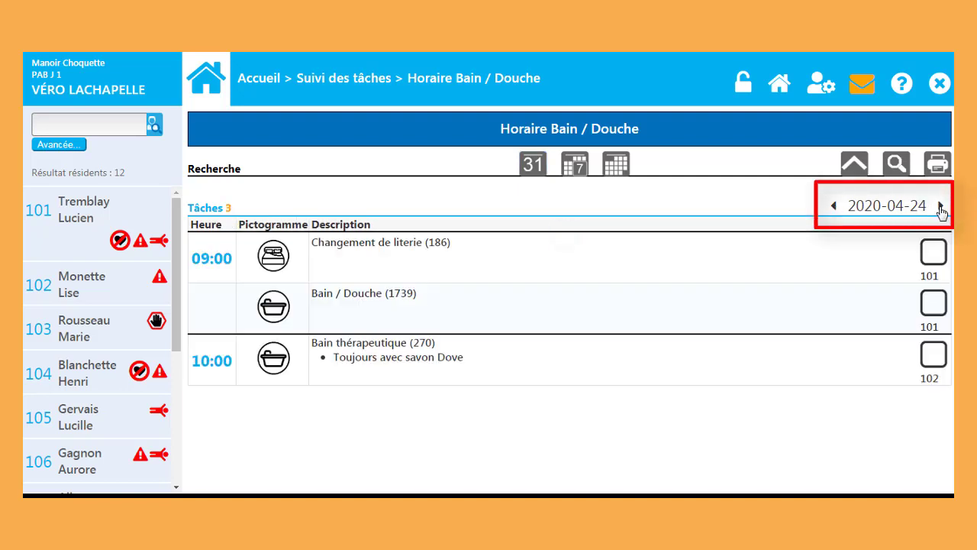
Step: Advance the bath schedule to 2020-04-25 and show it in the weekly view grouped by room
click(942, 208)
click(575, 165)
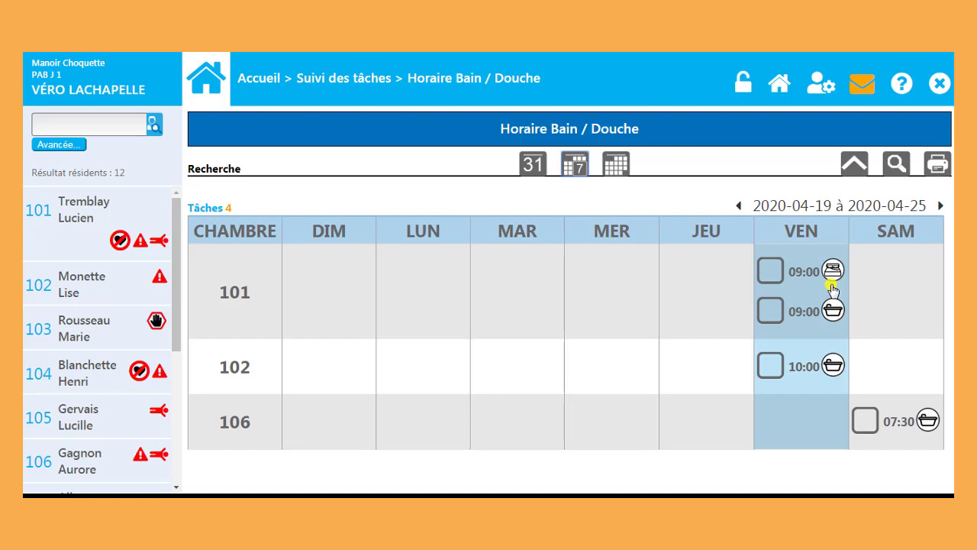
click(769, 312)
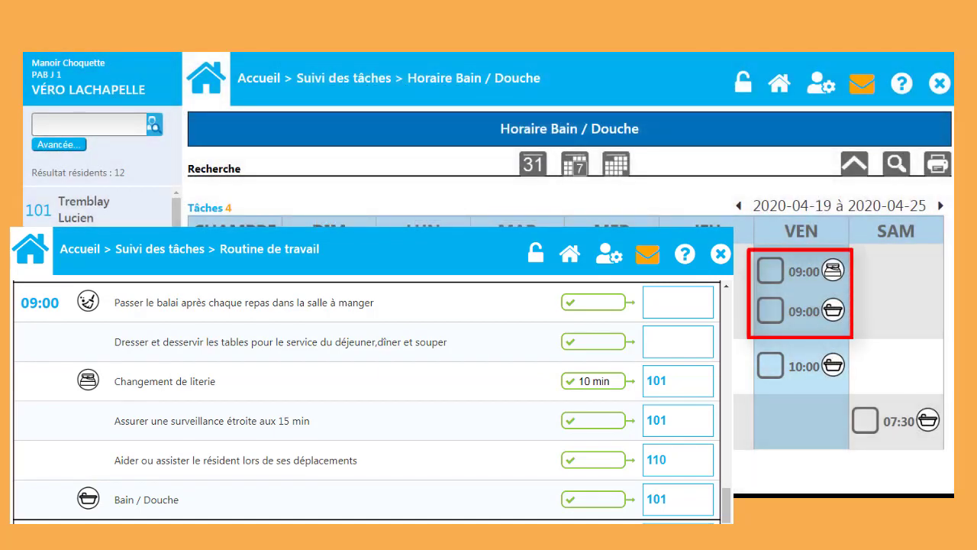
Step: Expand the bath schedule's search criteria, keep the status À faire, and search with the Journée display
click(855, 167)
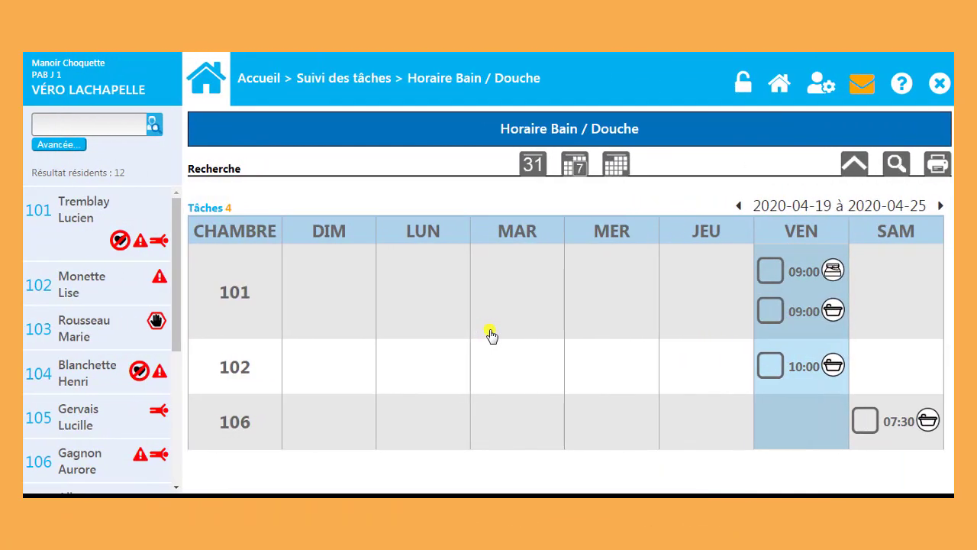
click(855, 170)
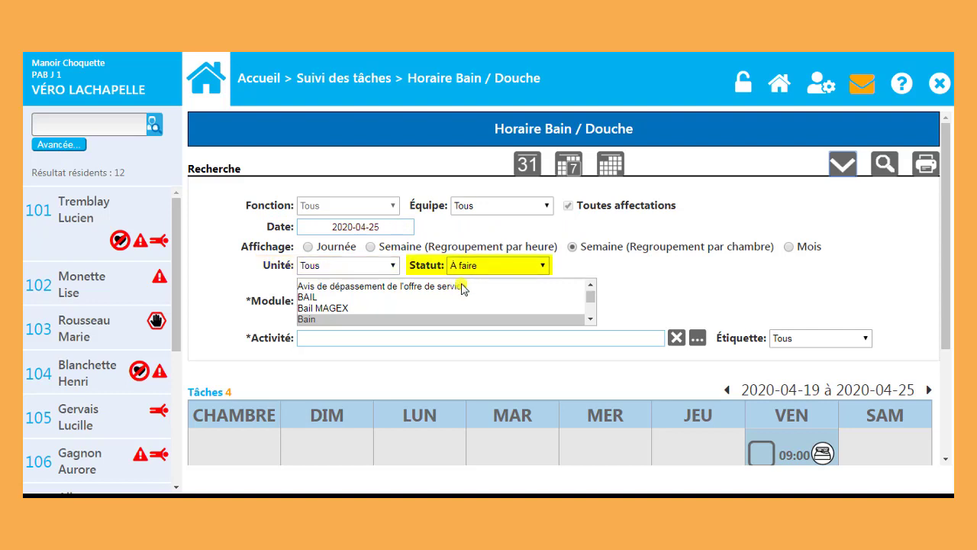
click(522, 268)
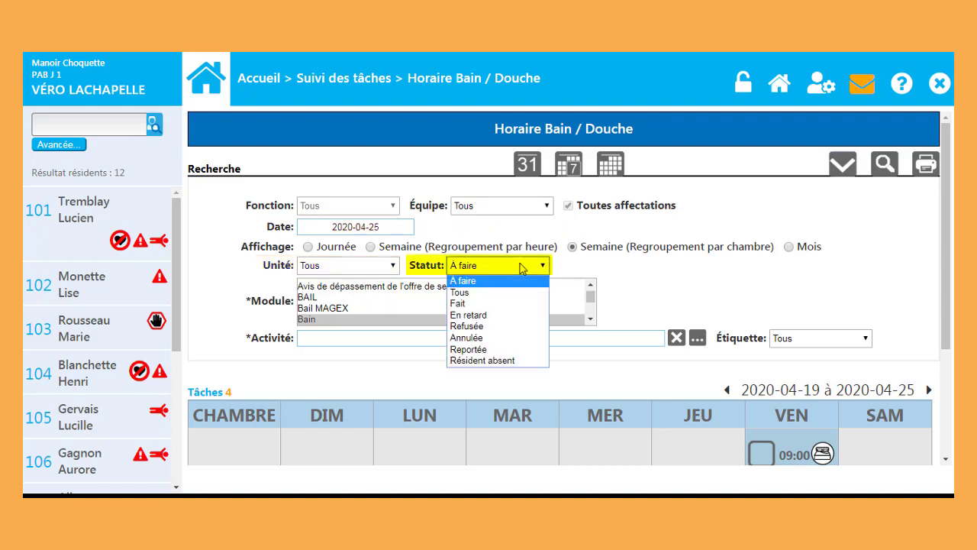
click(522, 267)
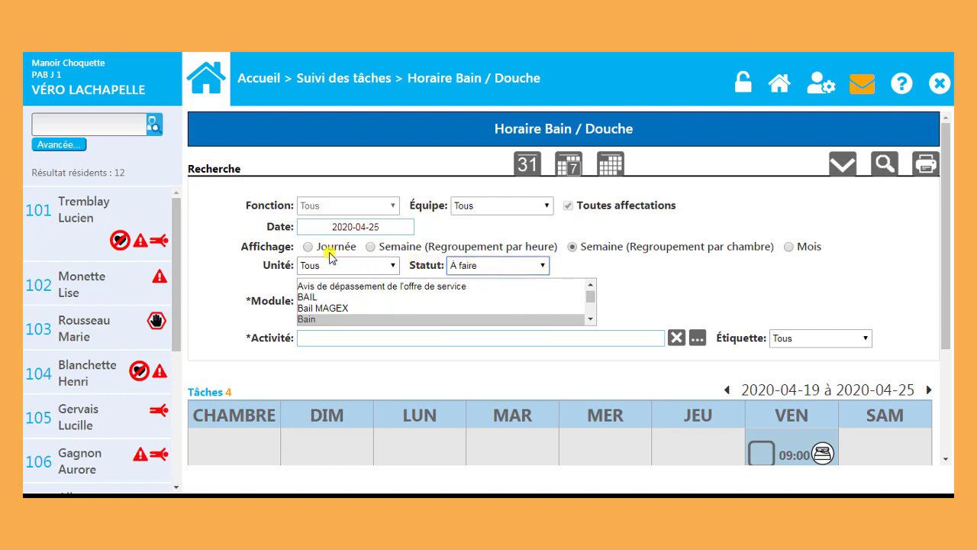
click(307, 248)
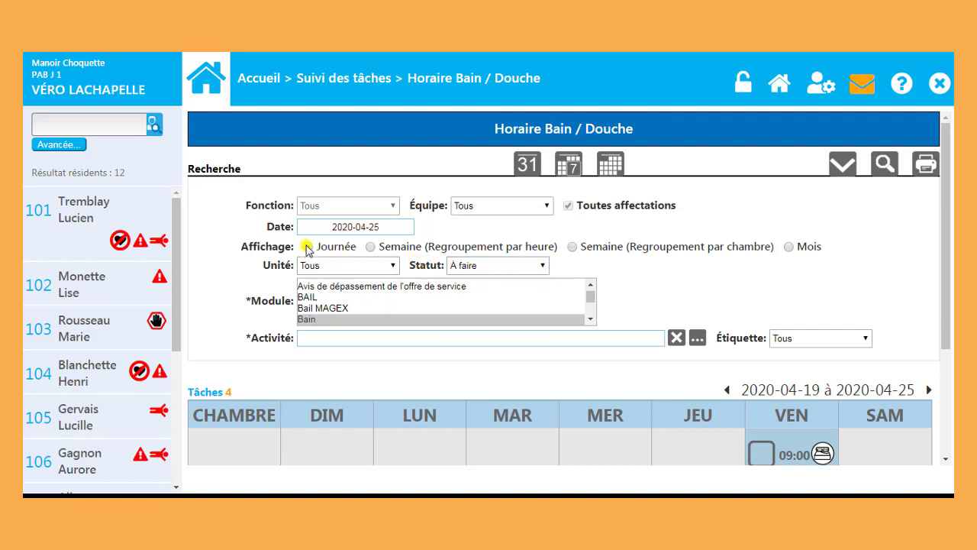
click(883, 165)
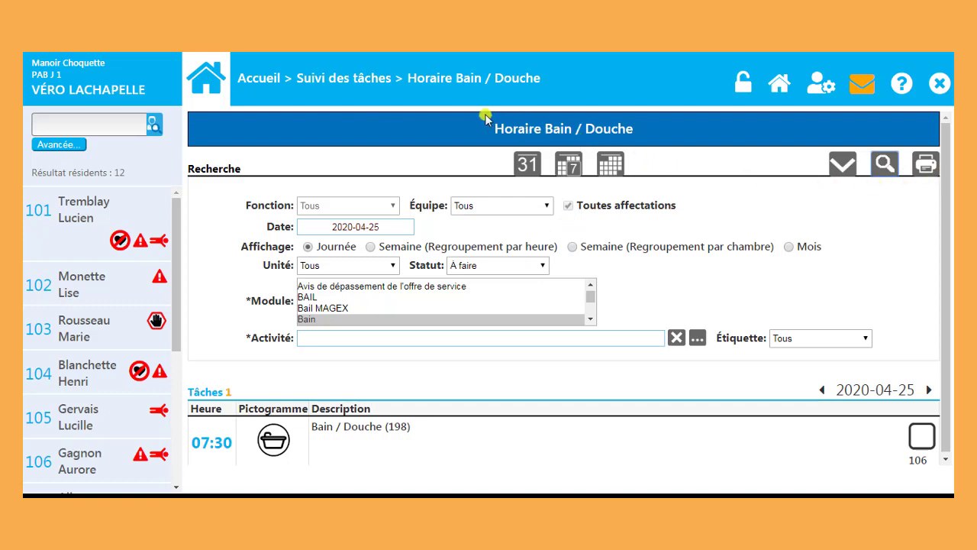
Step: Return to Suivi des tâches, open the Horaire Buanderie schedule, and examine its search criteria and weekly laundry tasks
click(386, 87)
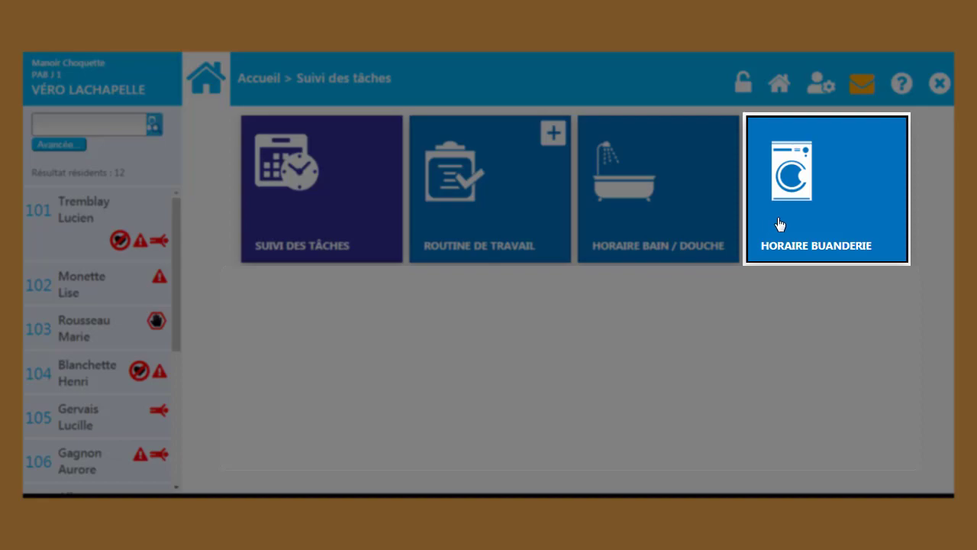
click(779, 223)
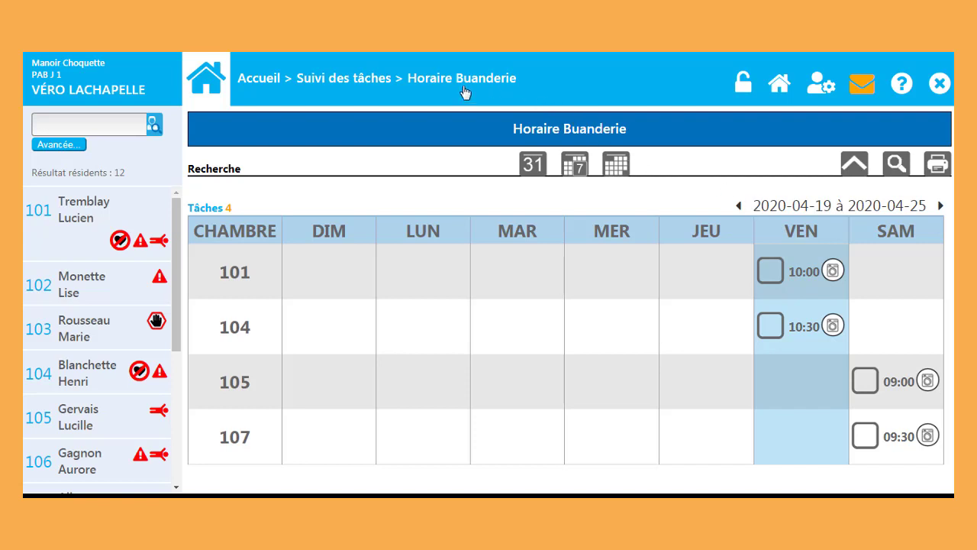
click(851, 168)
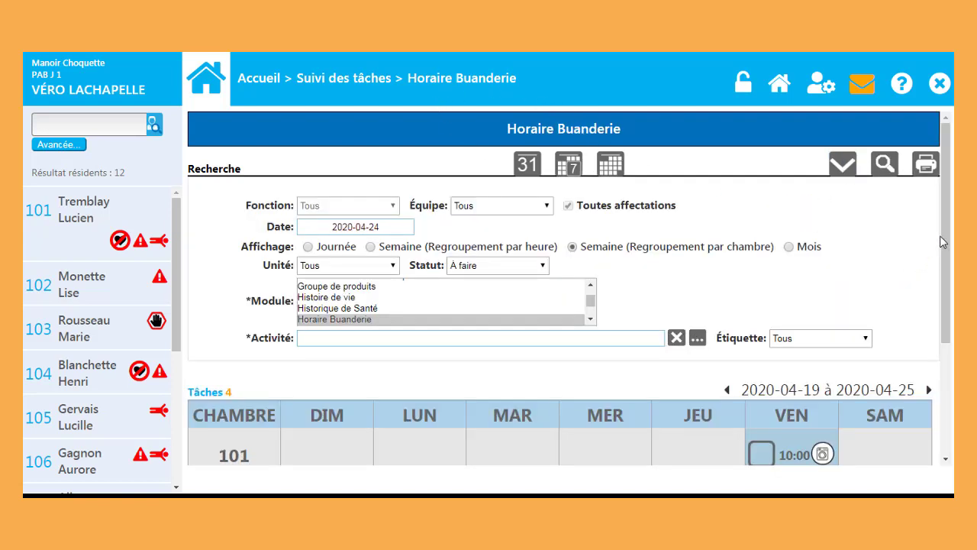
drag(944, 235, 947, 360)
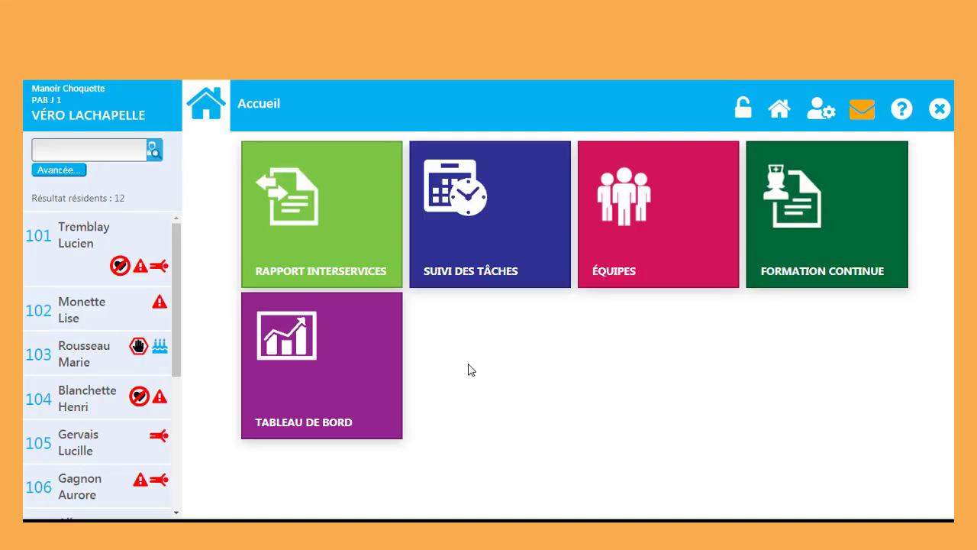
Step: Open the Équipes section from the home page
click(692, 243)
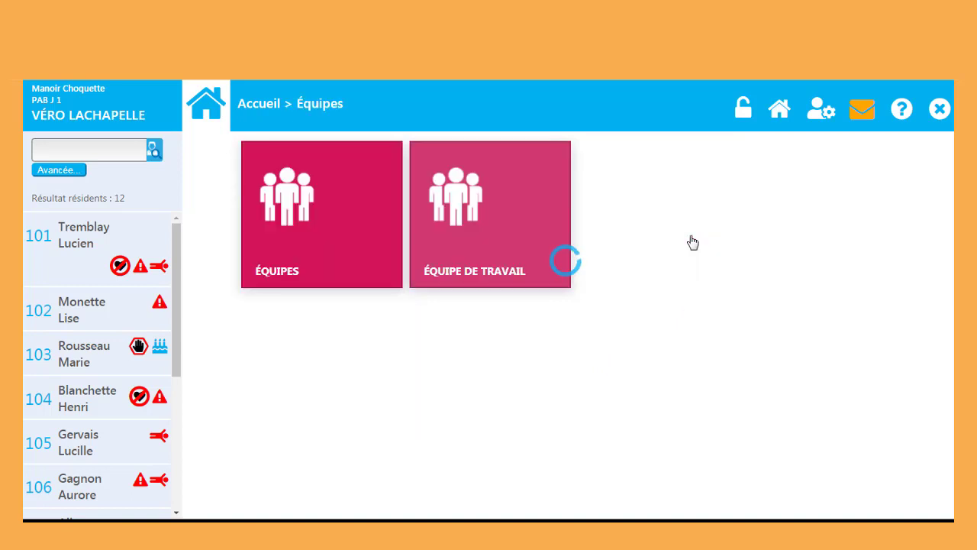
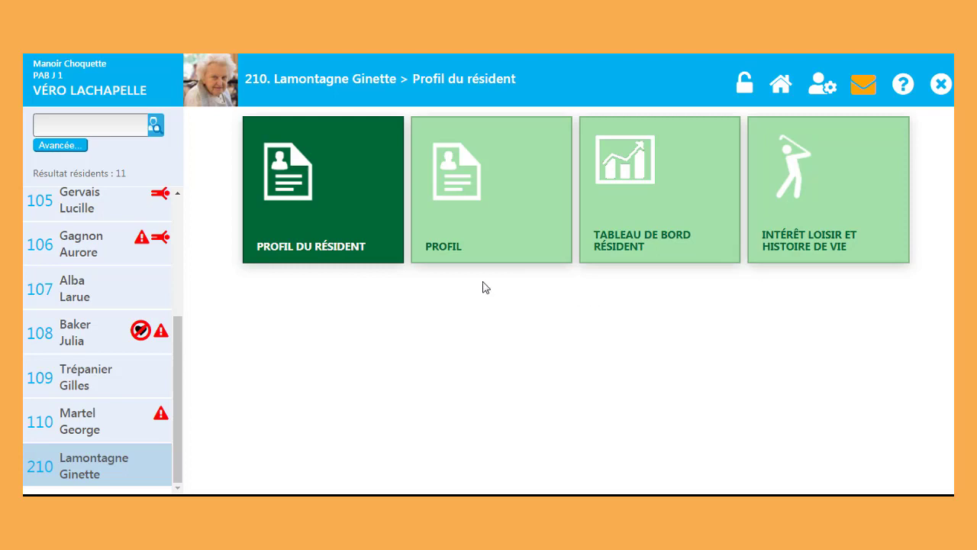
Step: Open the Profil of the resident in room 210 and review its sections from Données Démographiques to Capacité d'évacuation
click(479, 243)
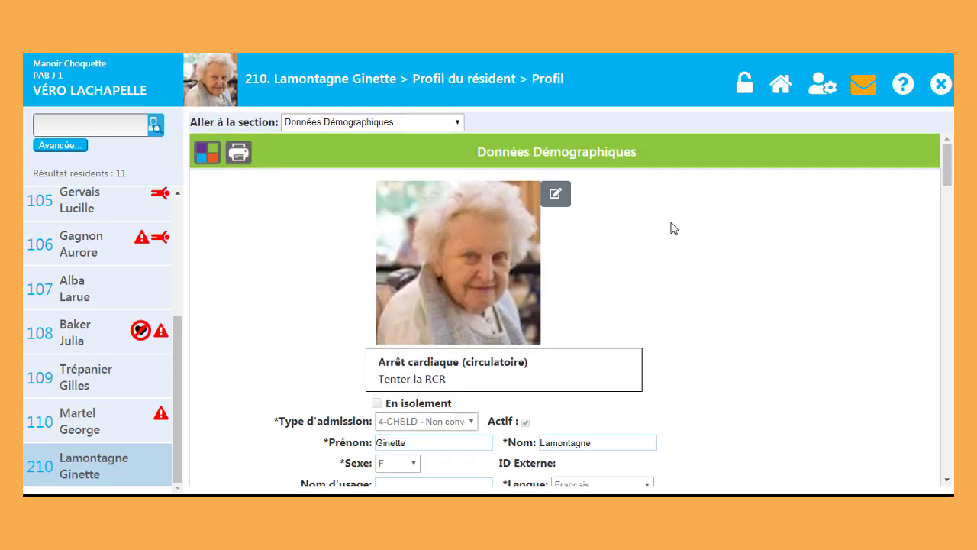
drag(945, 161, 952, 259)
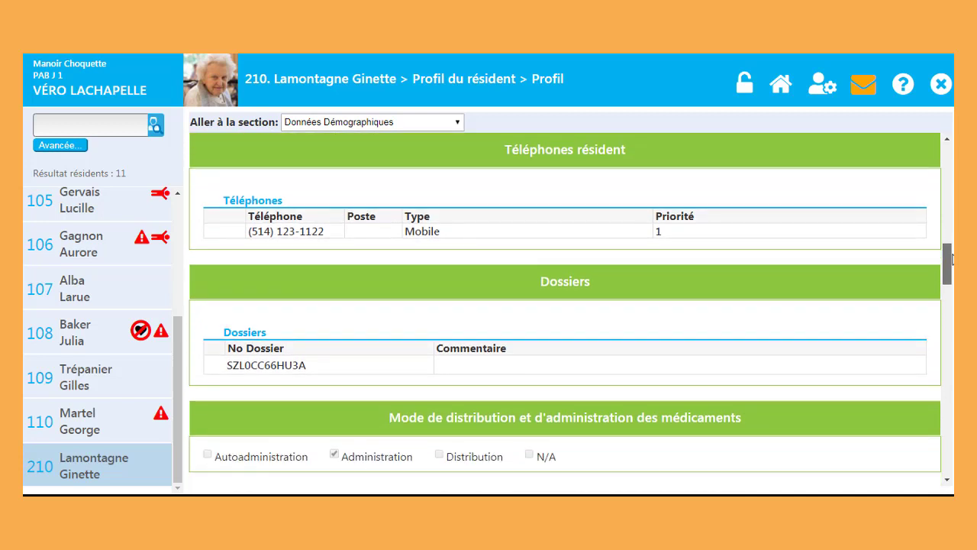
drag(952, 260, 951, 387)
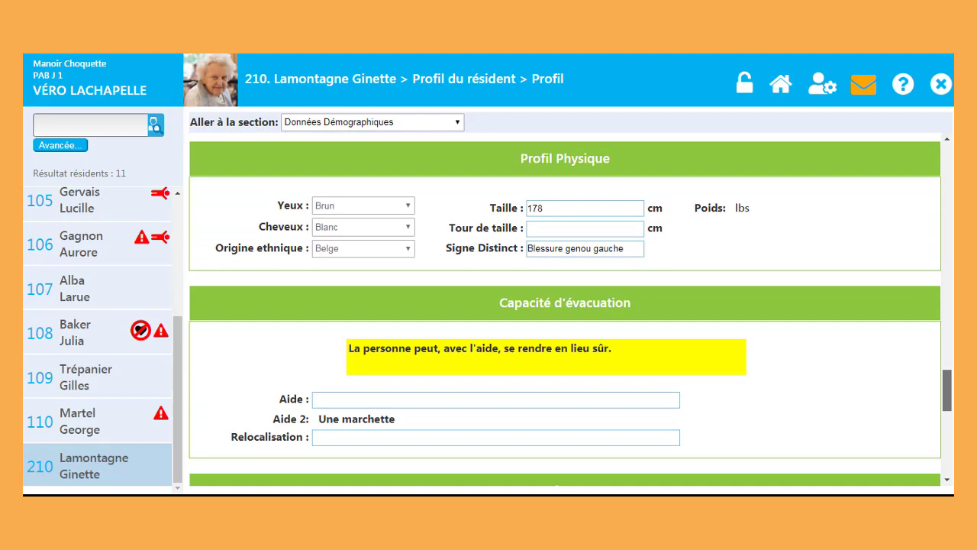
drag(947, 387, 946, 165)
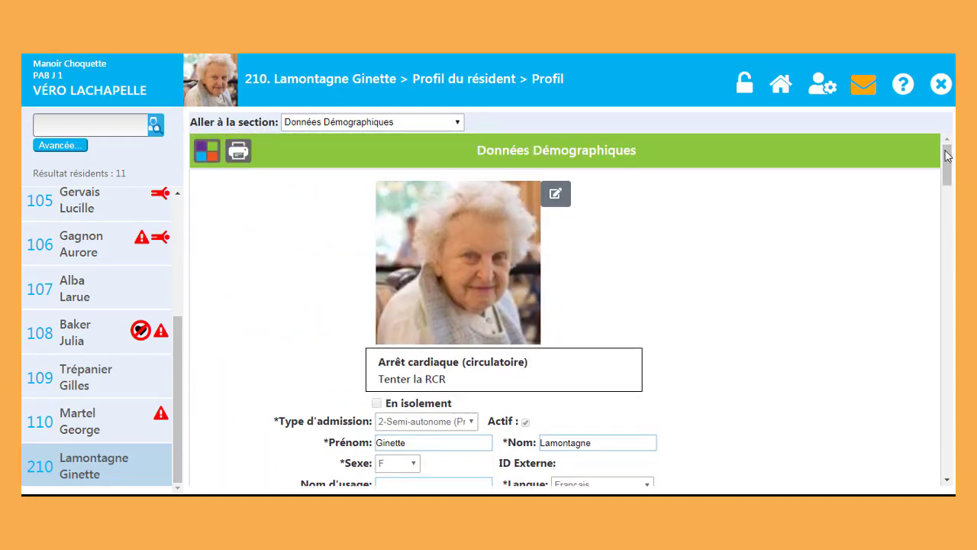
Step: Jump to the Pharmacie section of the resident's profile and return to the start of the page
click(459, 124)
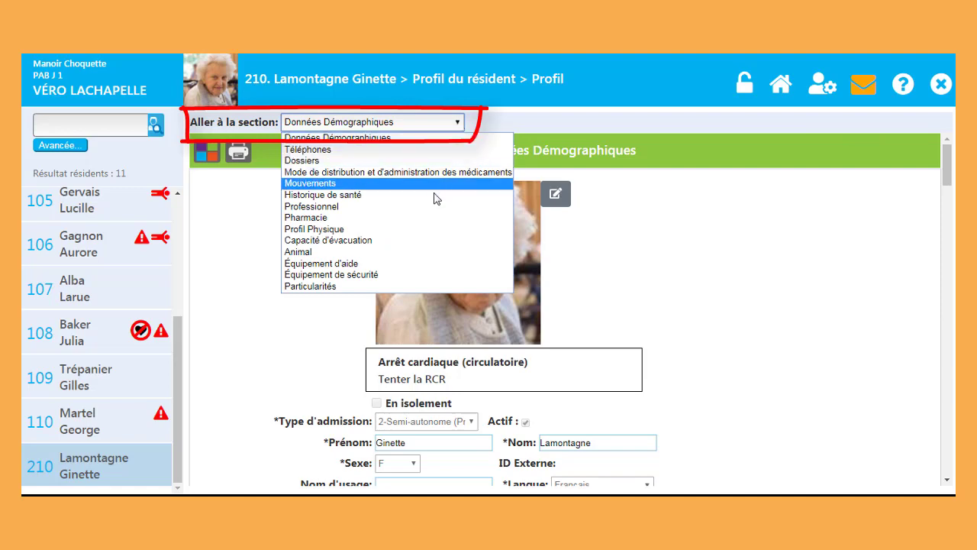
click(427, 218)
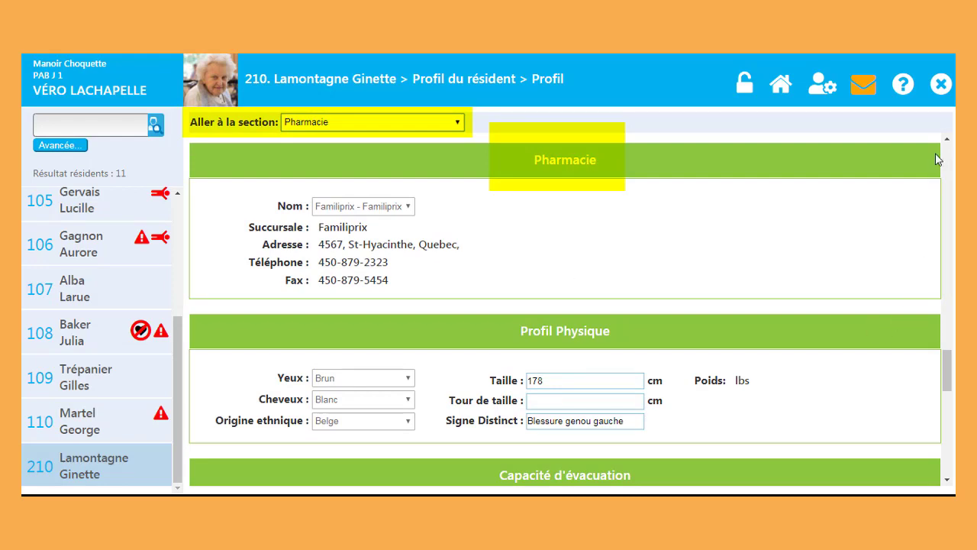
scroll(951, 155, up, 10)
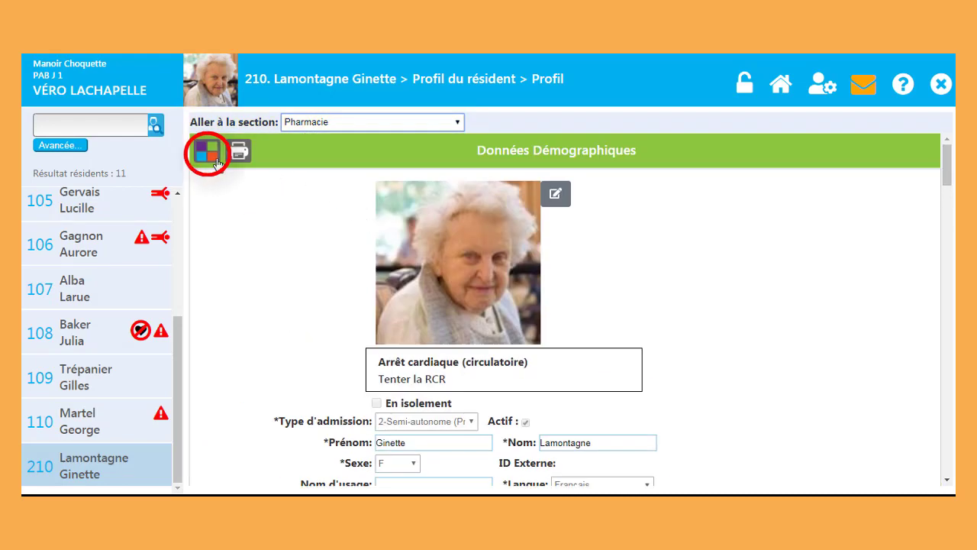
Step: Go to the resident's module tiles and reopen the Profil page through Profil du résident
click(208, 156)
click(371, 235)
click(435, 235)
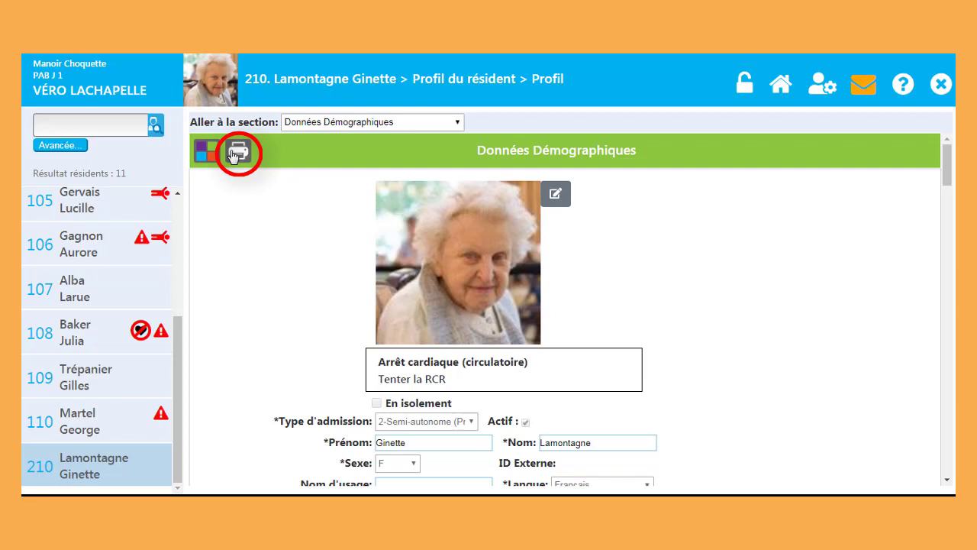
Step: Generate the resident's Hospitalisation report with PTI and Plan d'assistance included and a start date of 2020-05-01
click(234, 156)
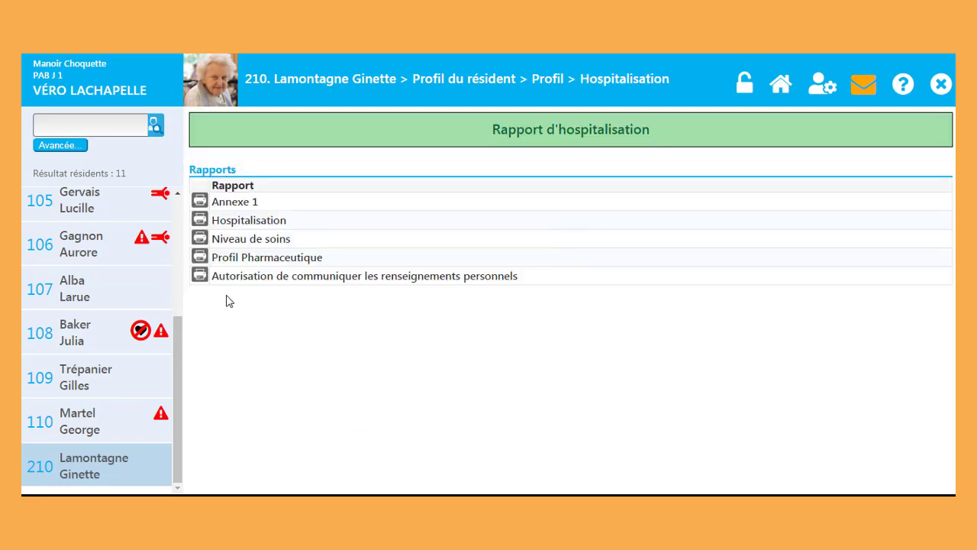
click(199, 222)
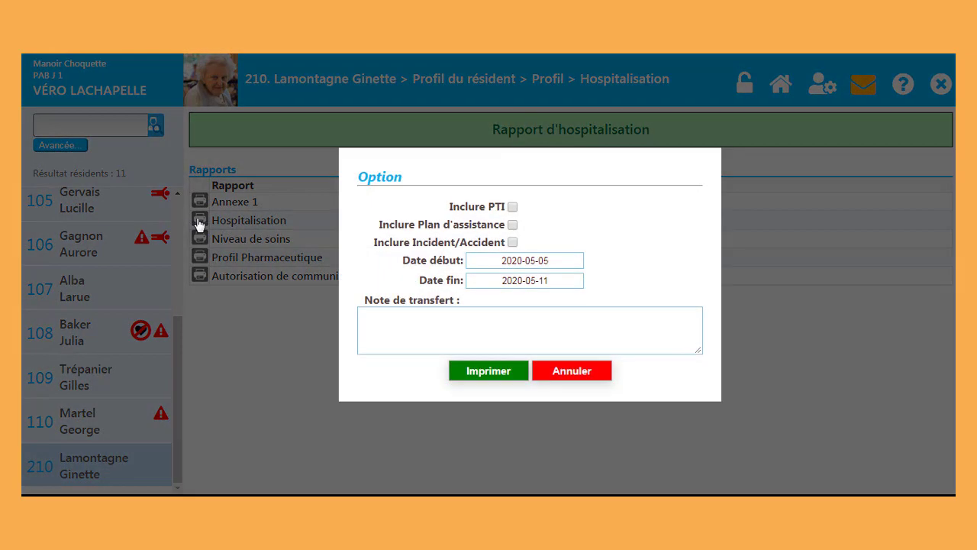
click(514, 211)
click(512, 224)
click(569, 265)
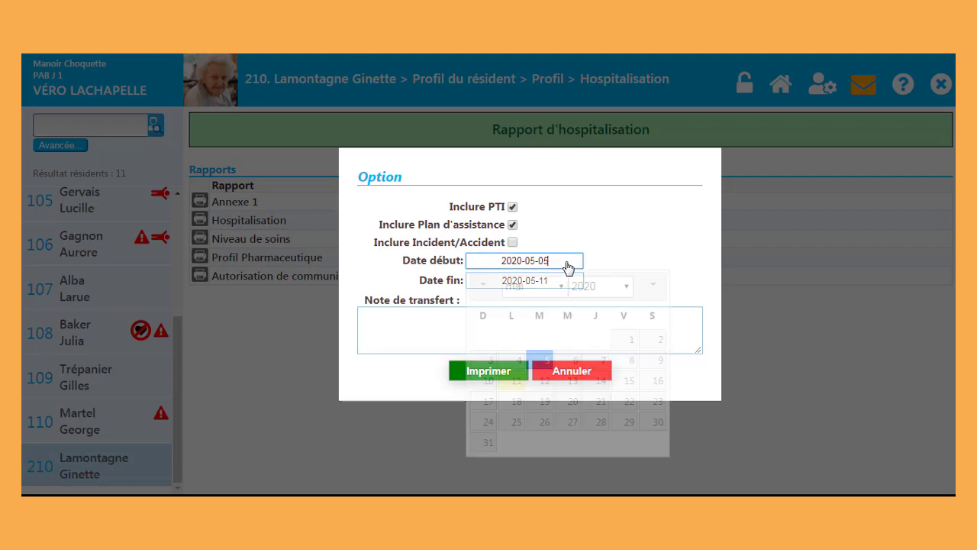
click(618, 339)
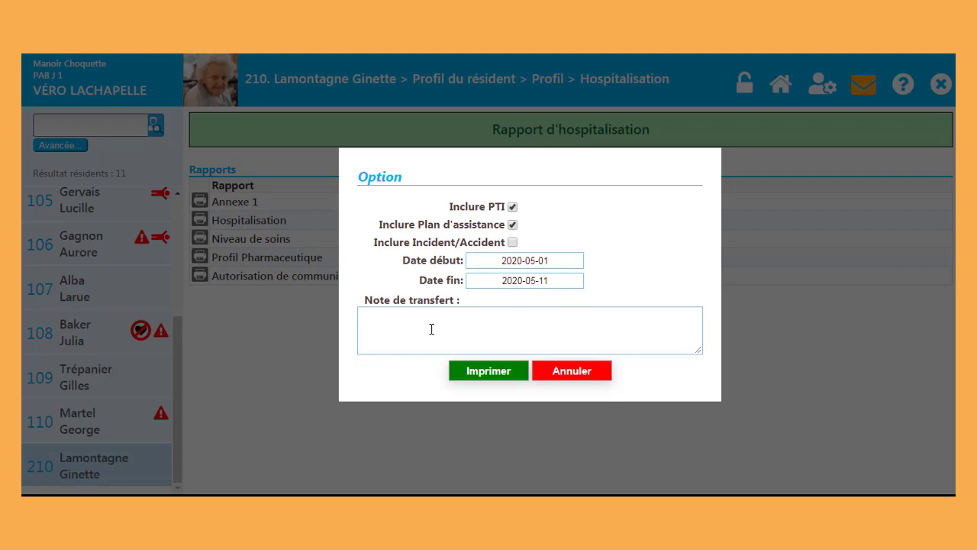
click(466, 371)
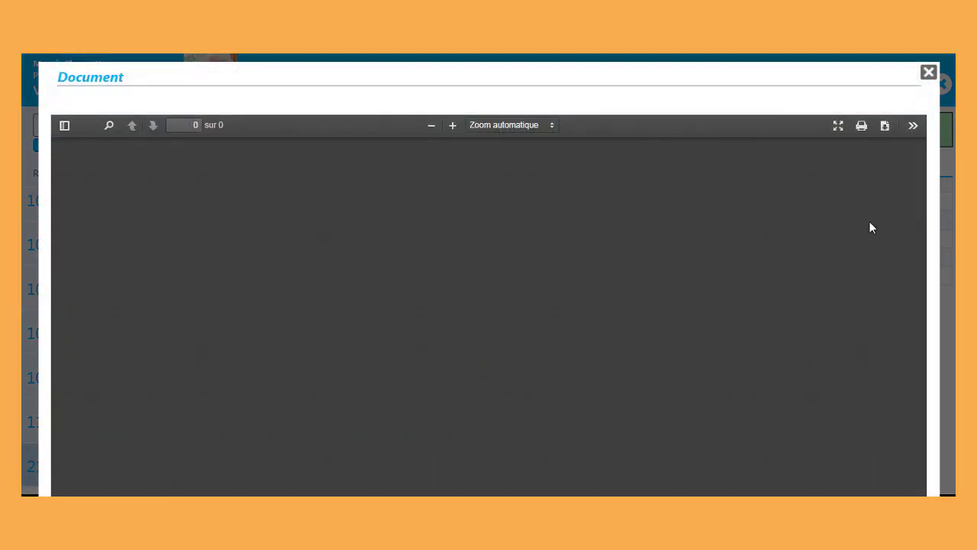
Step: Read through the generated hospitalisation report from the resident details to the Glycémie page, and close it
scroll(877, 217, down, 12)
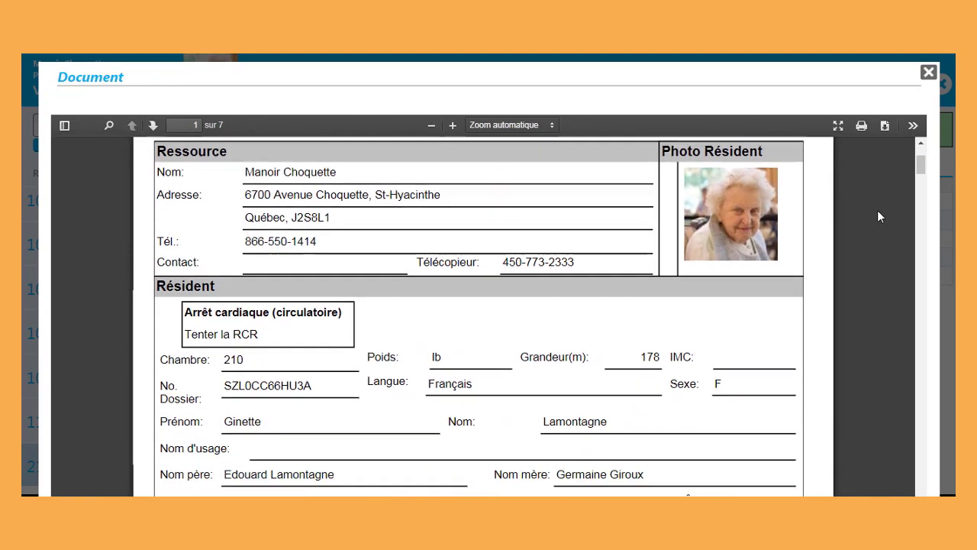
scroll(878, 217, down, 8)
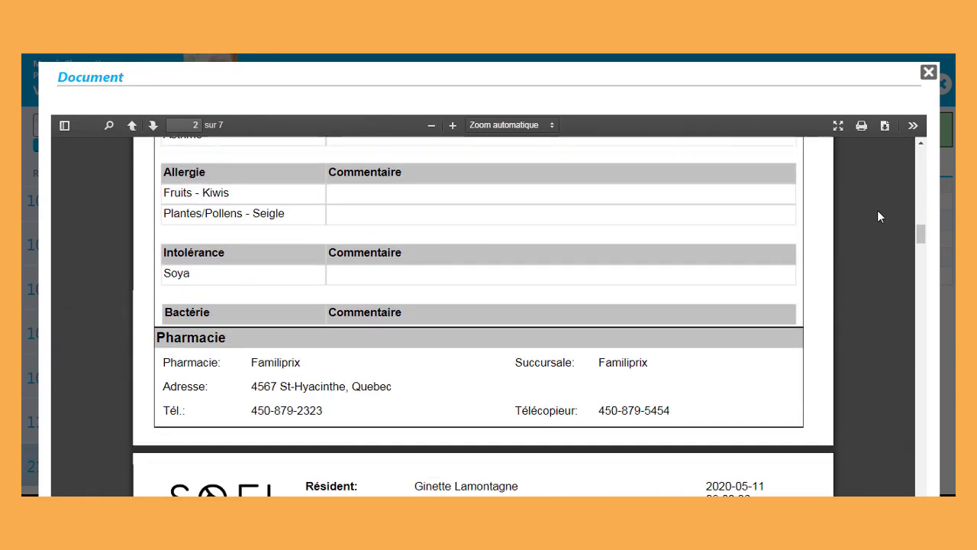
scroll(878, 217, down, 10)
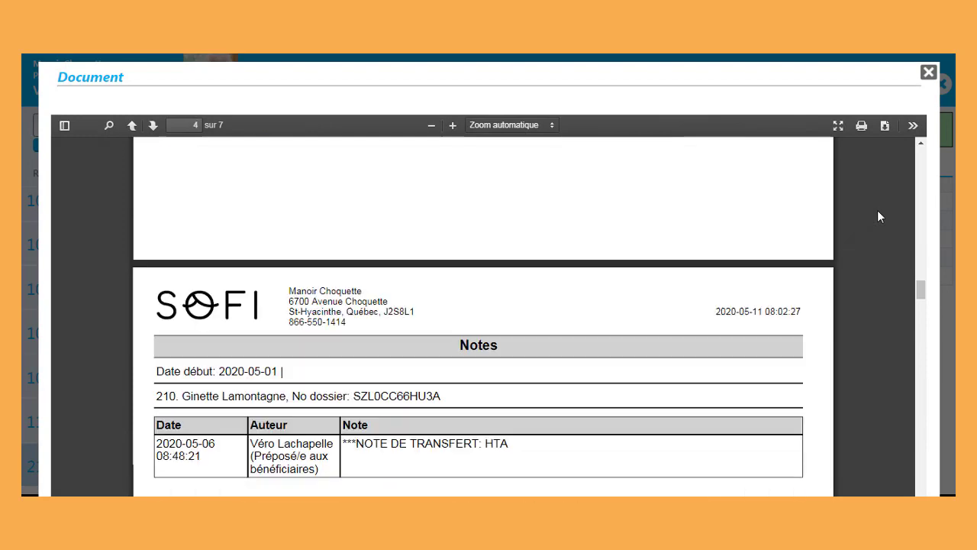
scroll(878, 217, down, 20)
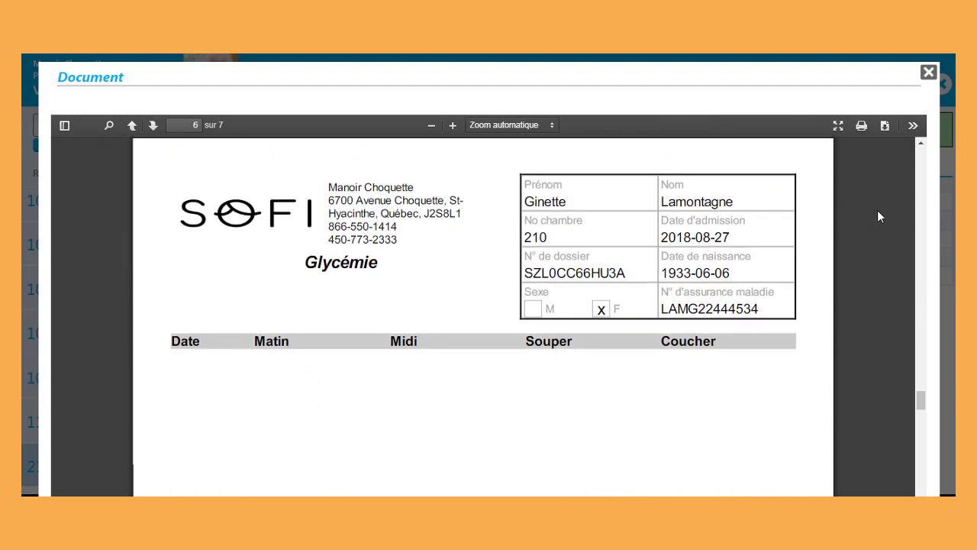
click(929, 73)
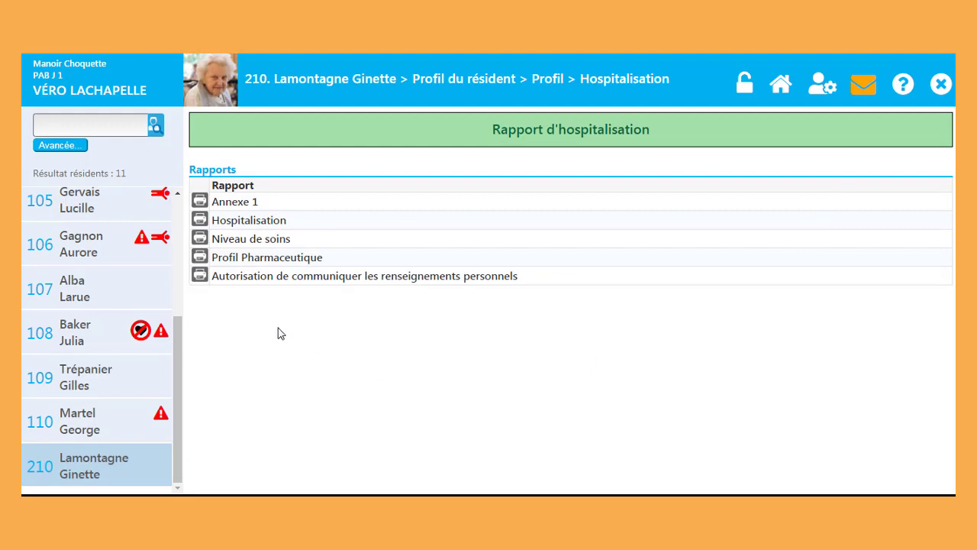
Step: View the Profil Pharmaceutique report, close it, and return to the Profil du résident modules
click(200, 258)
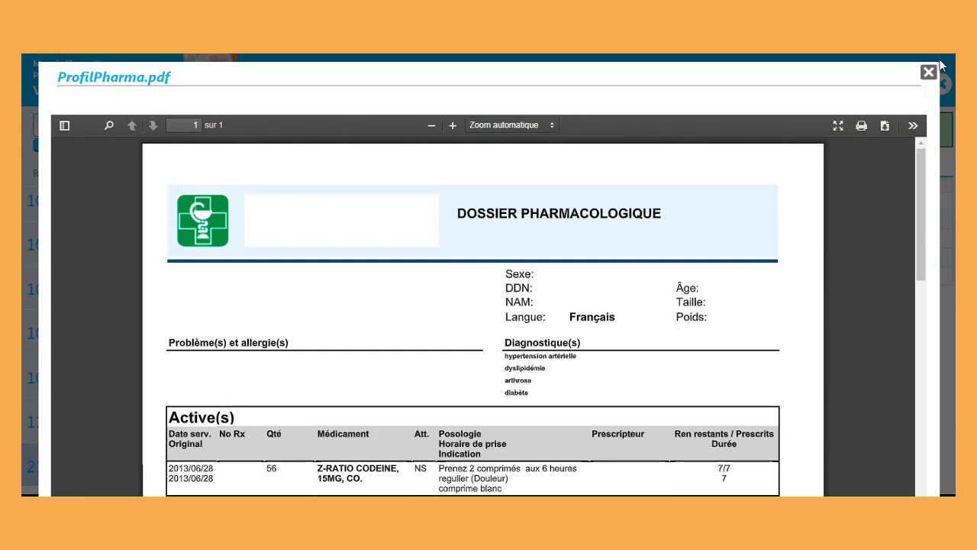
click(929, 72)
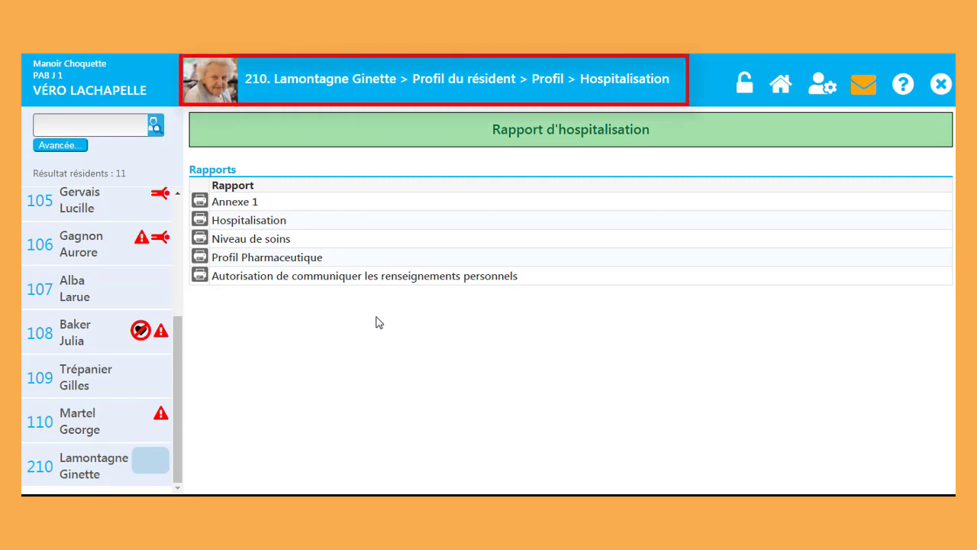
click(474, 82)
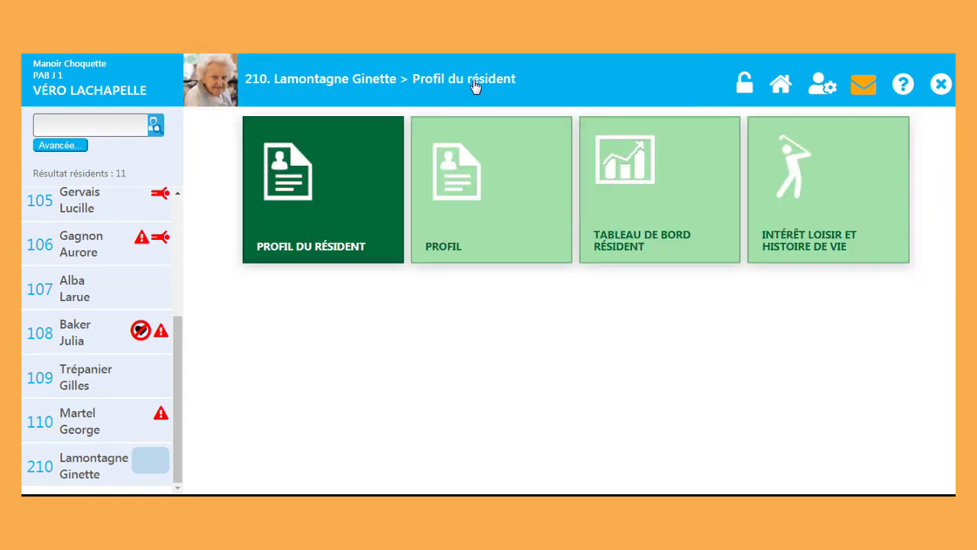
Step: View the resident's Tableau de bord résident and look through the Intérêt loisir et histoire de vie page
click(611, 212)
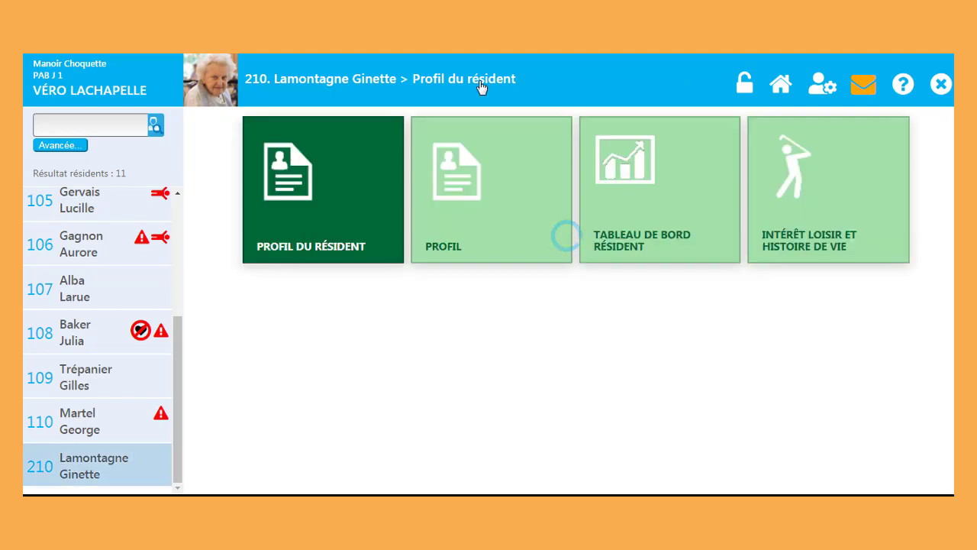
click(822, 206)
drag(947, 158, 950, 450)
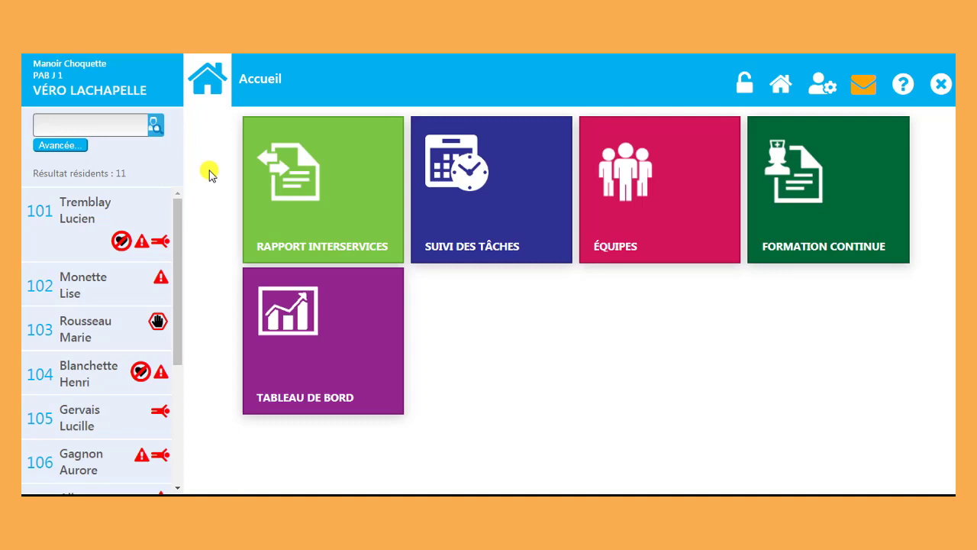
Step: Open the Tableau de bord résident of the resident in room 102 through Profil du résident
click(125, 279)
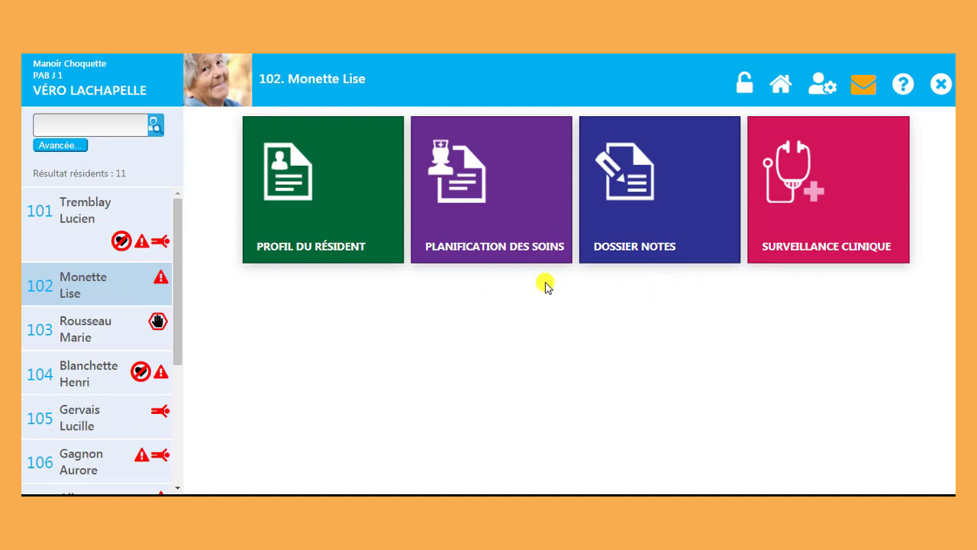
click(368, 210)
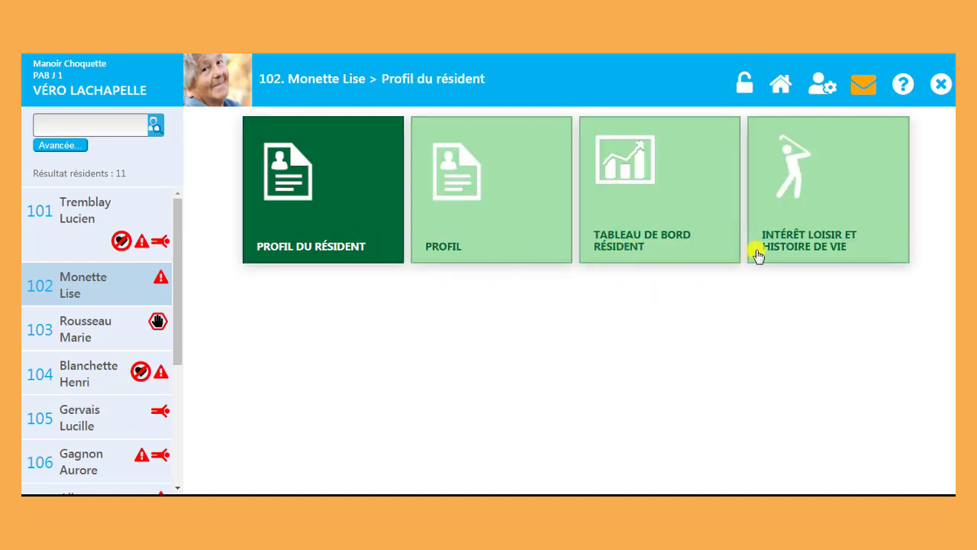
click(688, 252)
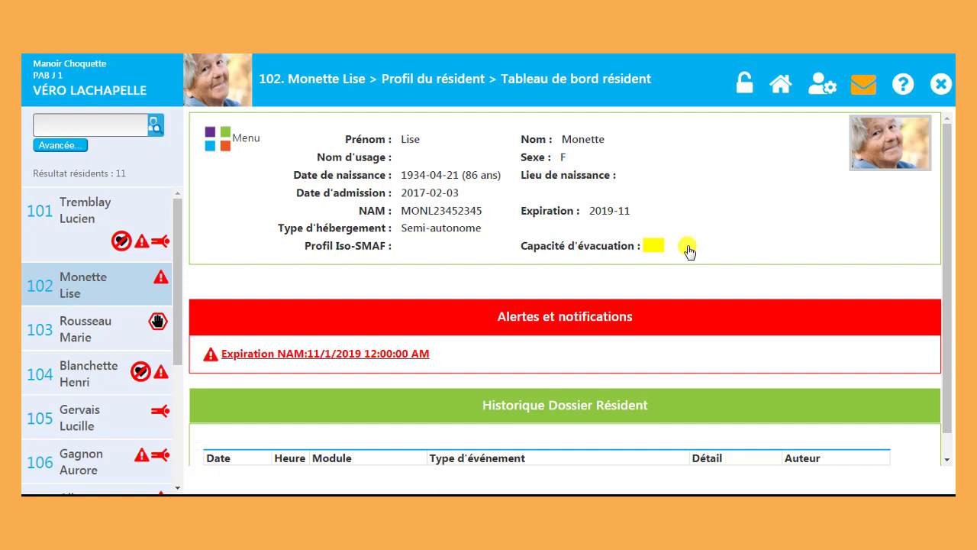
Step: Open the Tableau de bord résident for the resident in room 103 and lock navigation on that page
click(104, 324)
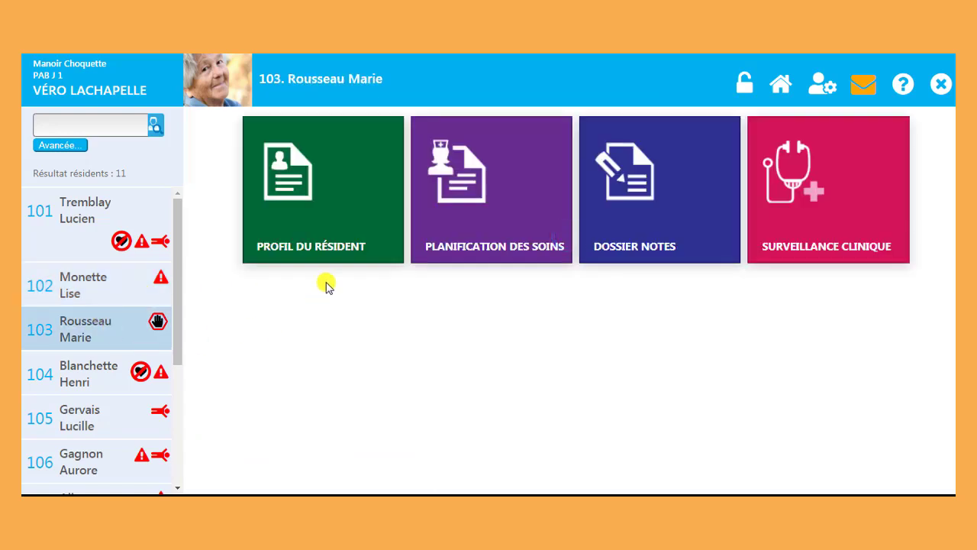
click(336, 237)
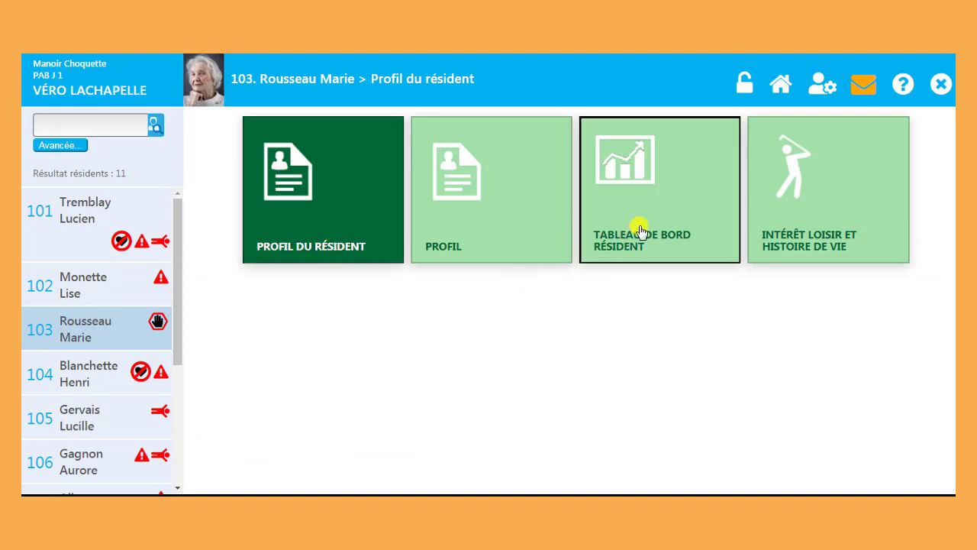
click(639, 233)
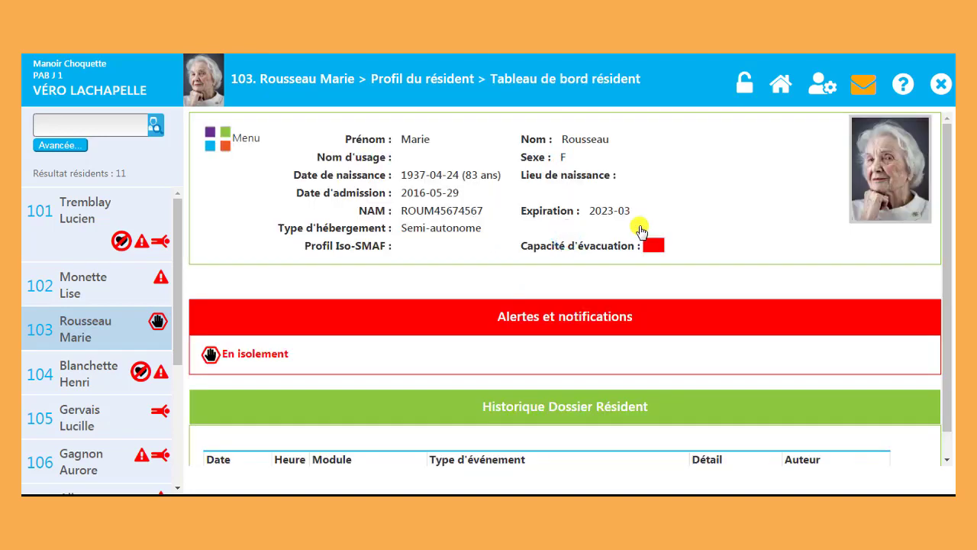
click(742, 91)
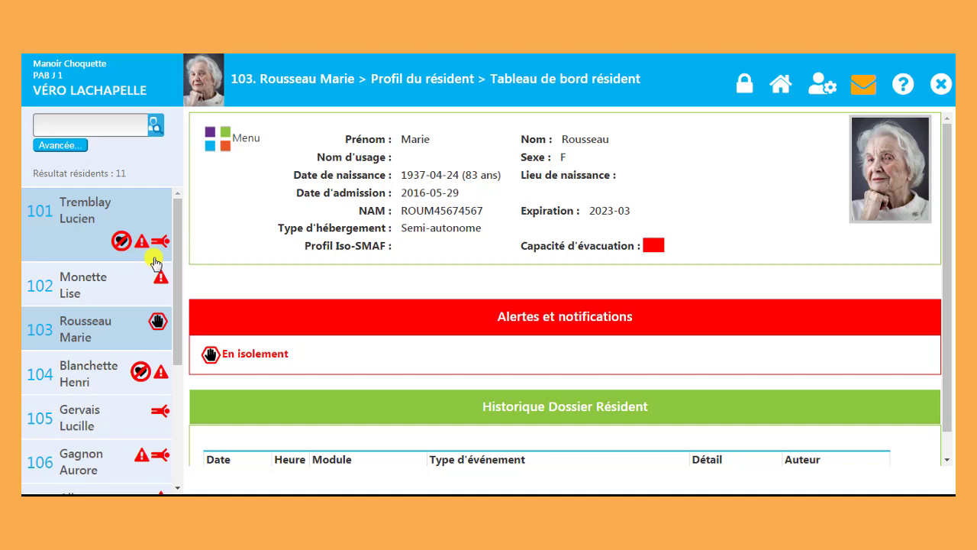
Step: Review the Alertes et notifications on the dashboards of the residents in rooms 101, 102 and 103
click(140, 219)
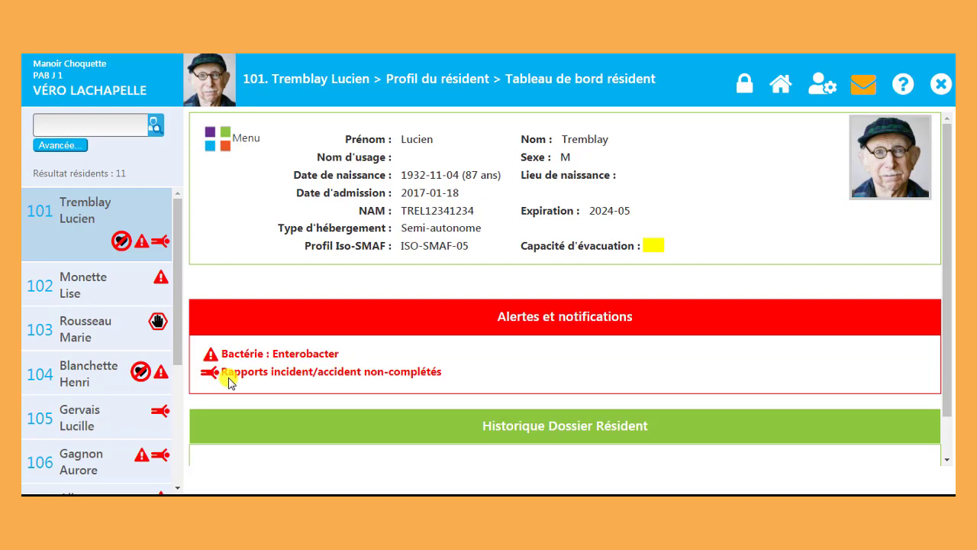
click(139, 288)
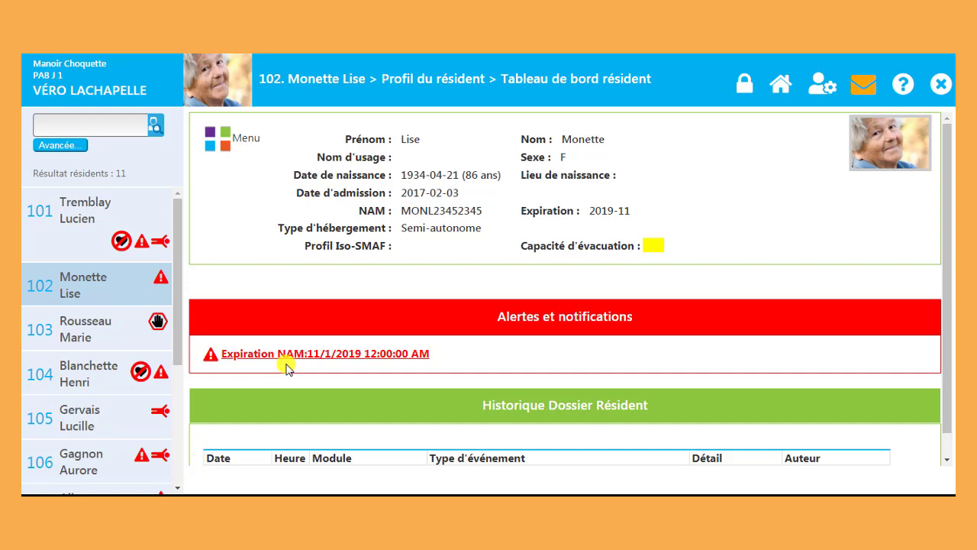
click(147, 332)
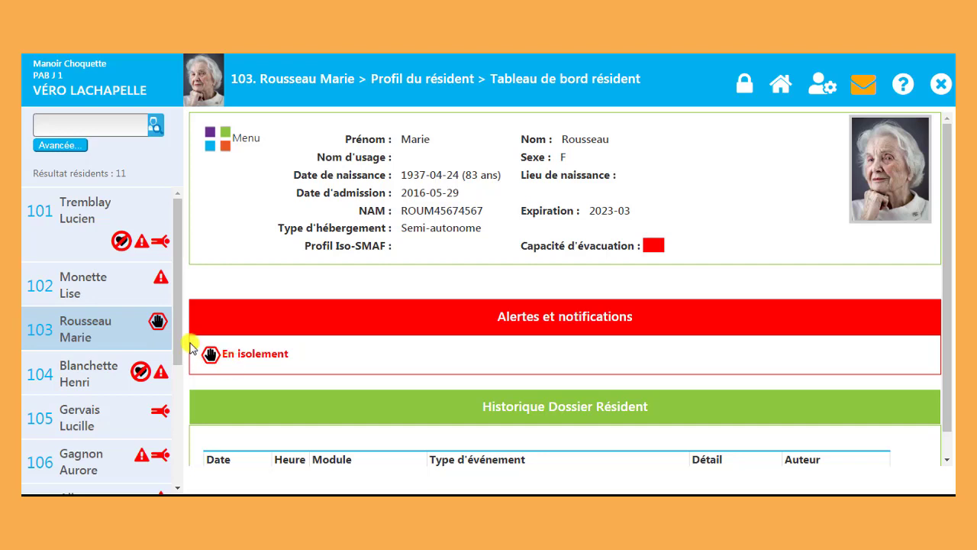
Step: Check the room 107 resident's alerts and the room 109 resident's Historique Dossier Résident, and unlock the page navigation
scroll(165, 357, down, 1)
scroll(165, 357, down, 5)
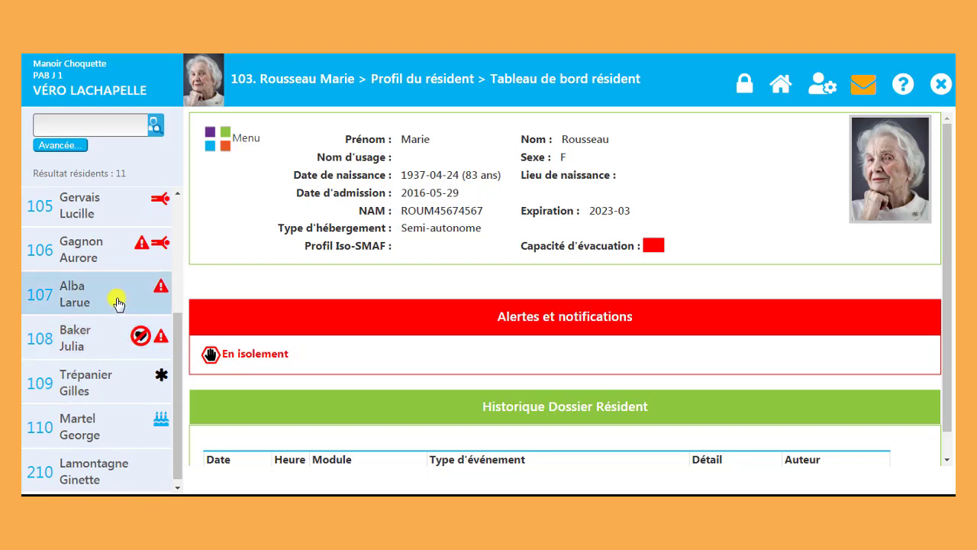
click(119, 298)
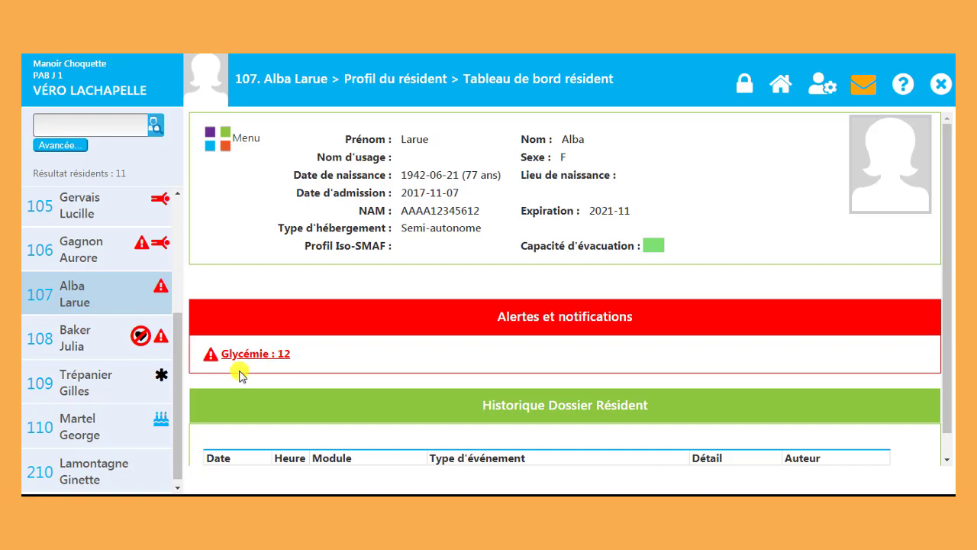
click(162, 385)
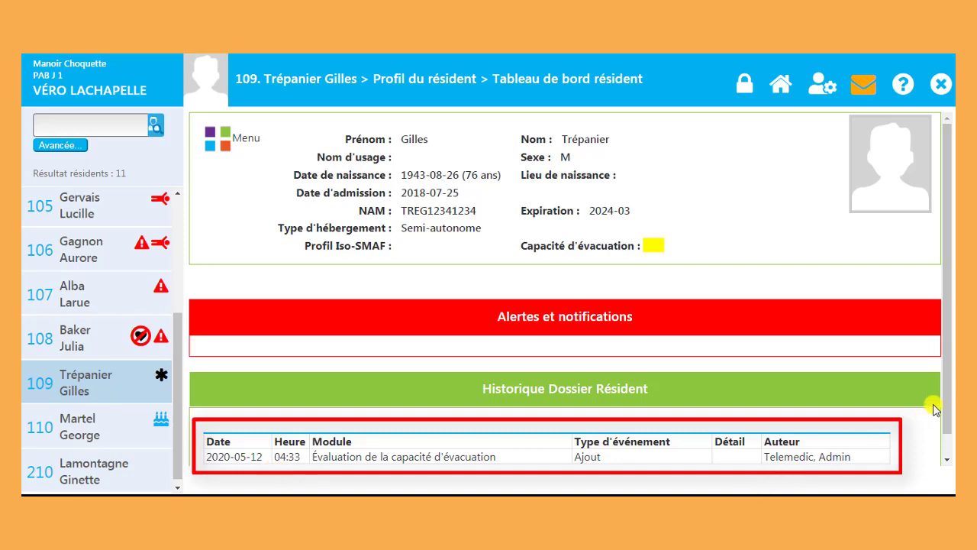
drag(947, 398, 947, 420)
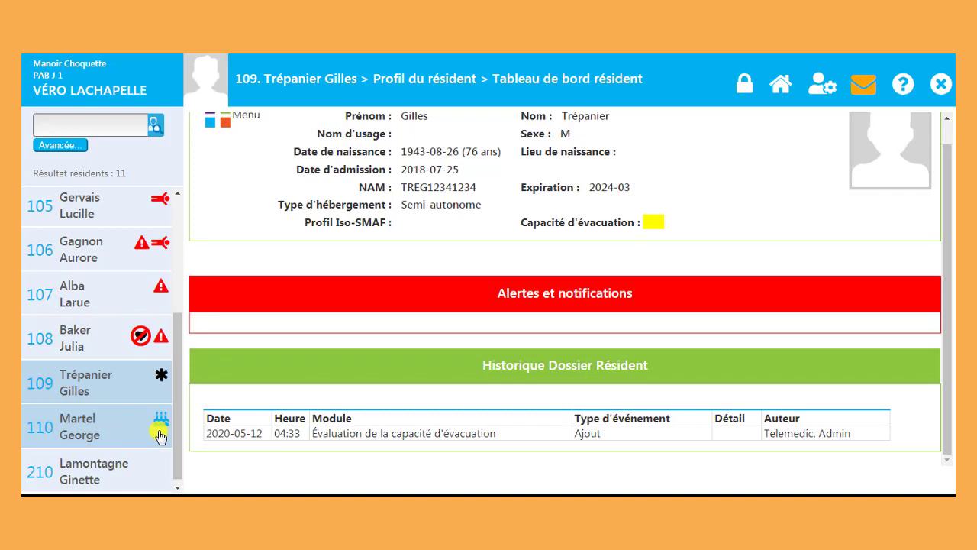
click(745, 84)
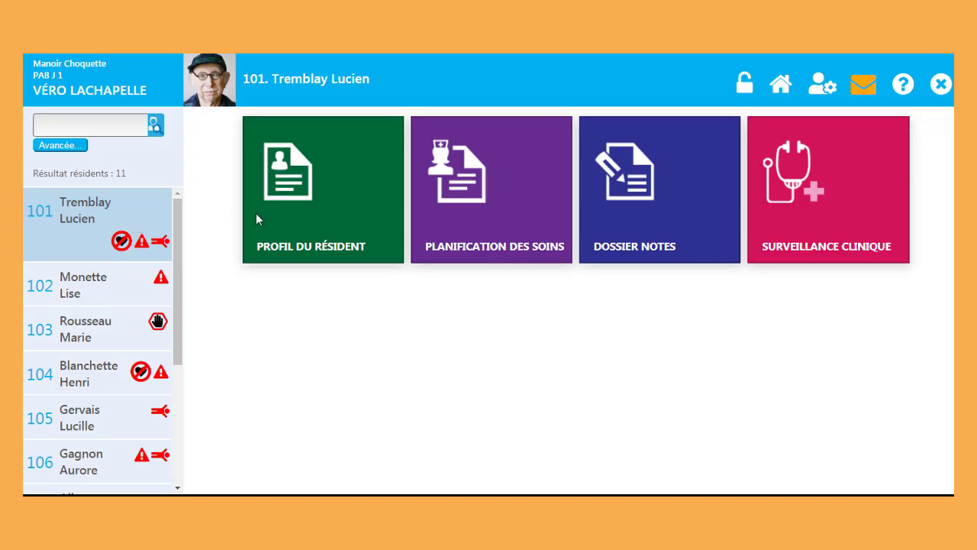
Step: View the Plan d'assistance and Routine de travail of the room 101 resident under Planification des soins
click(448, 234)
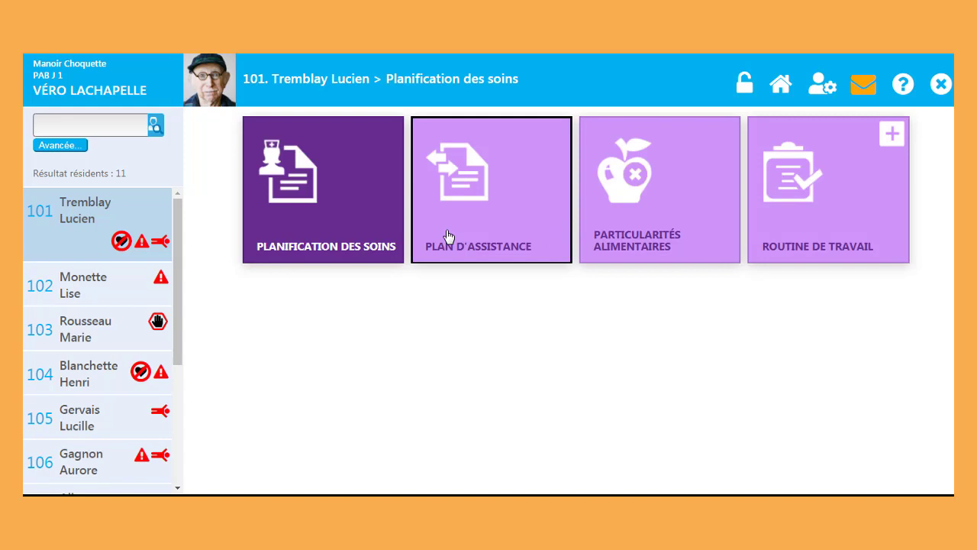
click(451, 234)
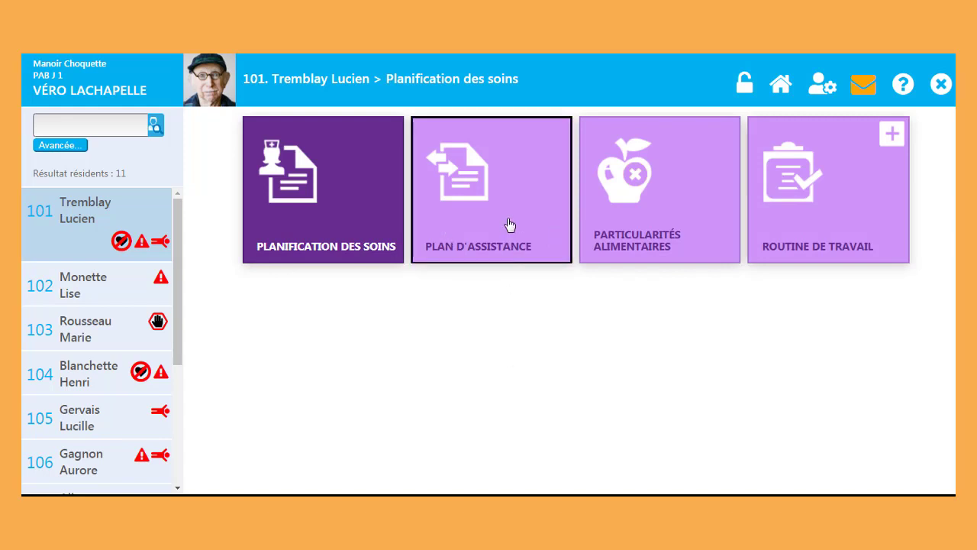
click(510, 225)
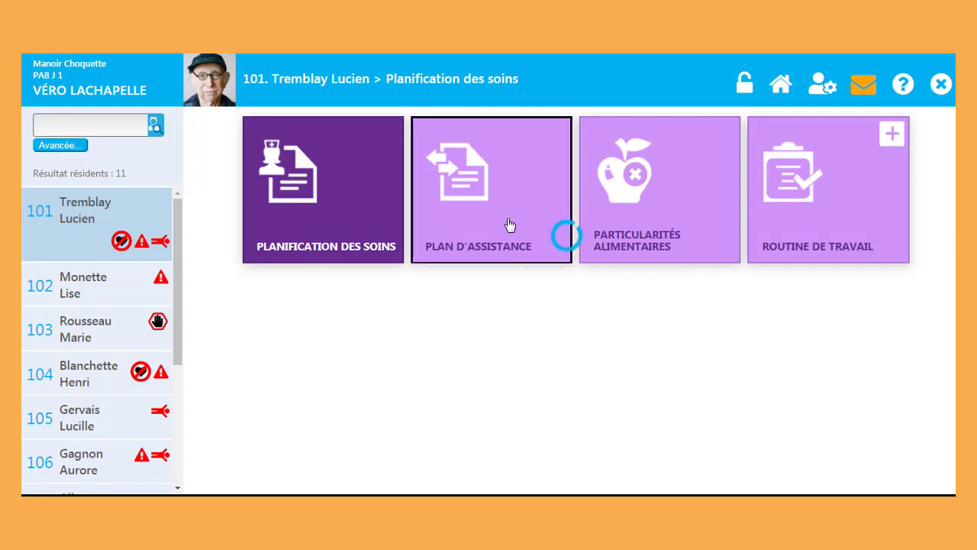
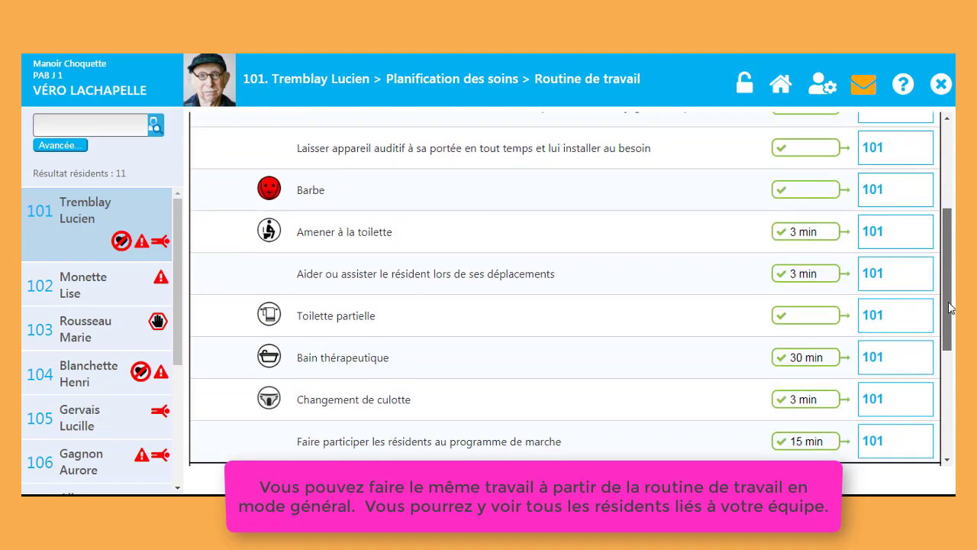
drag(951, 307, 955, 223)
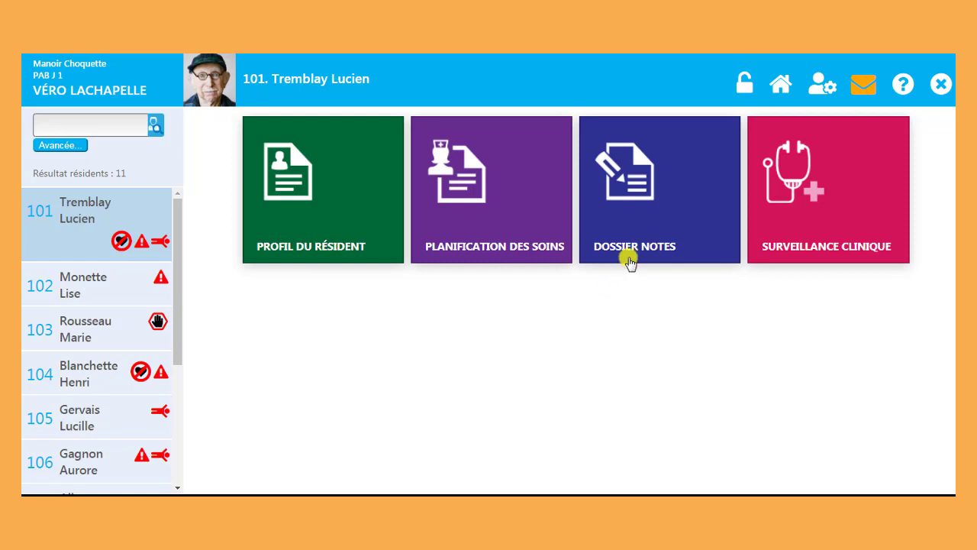
Step: Open the room 101 resident's Notes PAB from Dossier notes and look through the list of notes
click(647, 220)
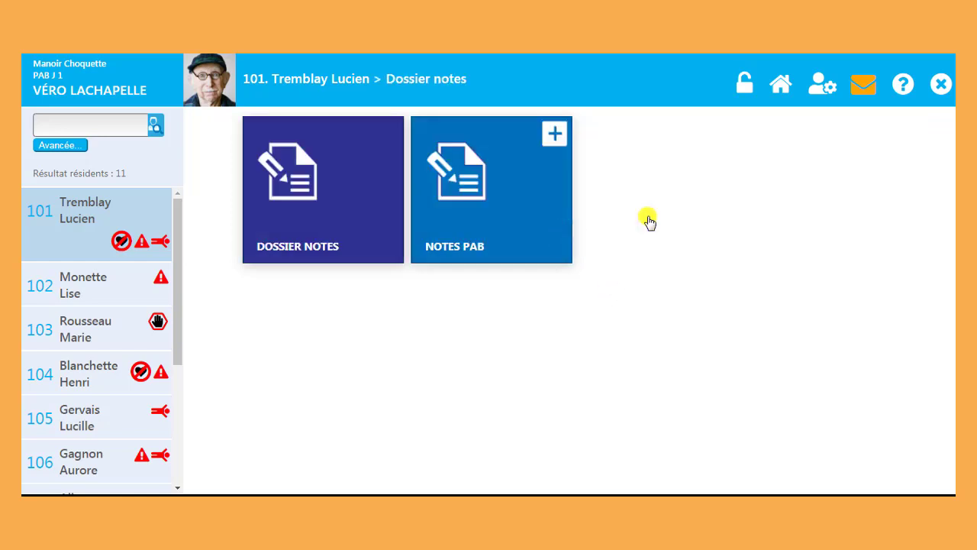
click(532, 227)
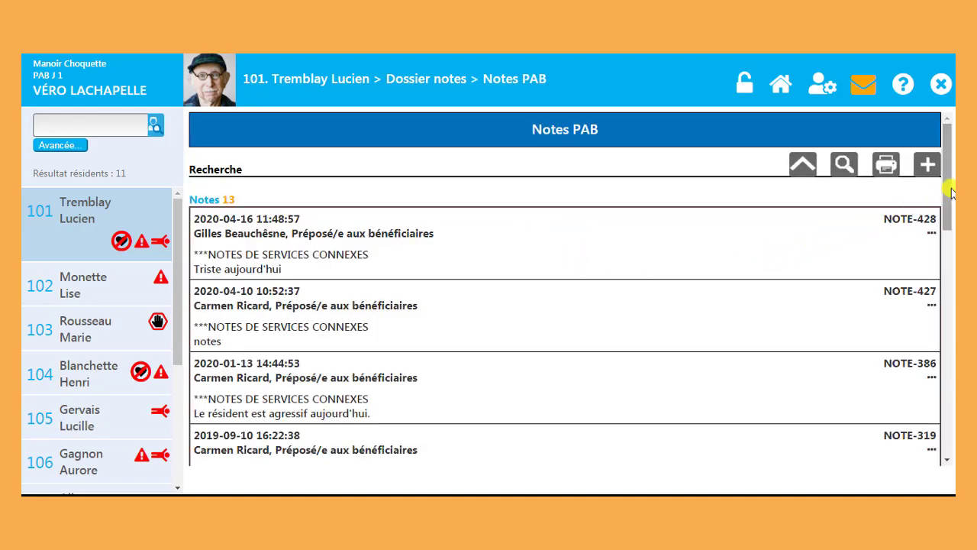
mouse_move(951, 192)
mouse_down()
mouse_move(951, 355)
mouse_move(949, 181)
mouse_up()
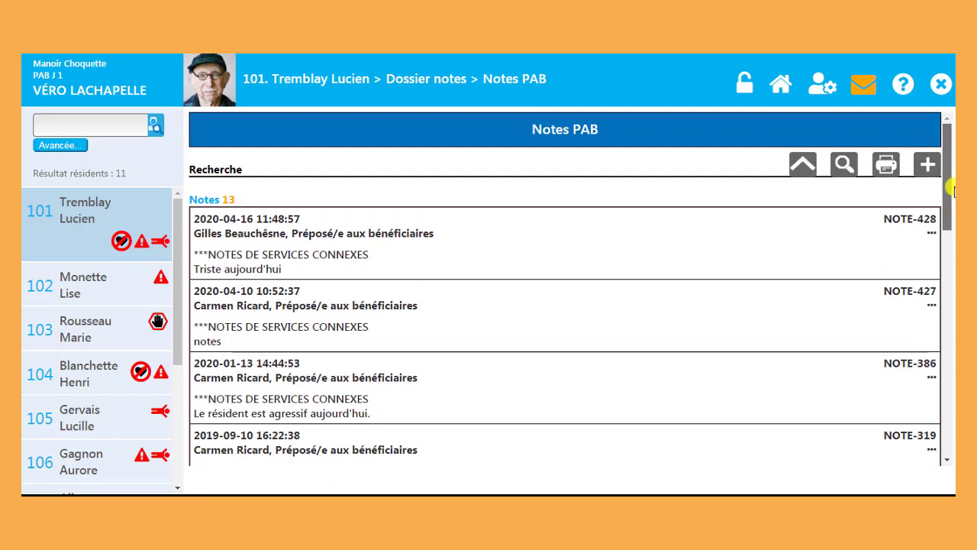
Step: Expand the note search criteria, inspect the Auteur, Quarts de travail and Fonction choices, and search the notes for "coeur"
click(811, 171)
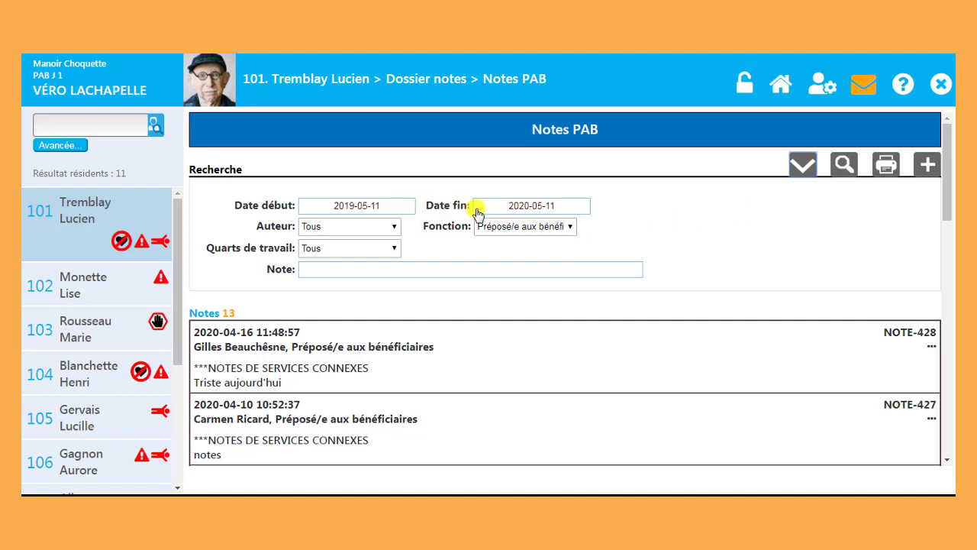
click(390, 227)
click(392, 230)
click(393, 250)
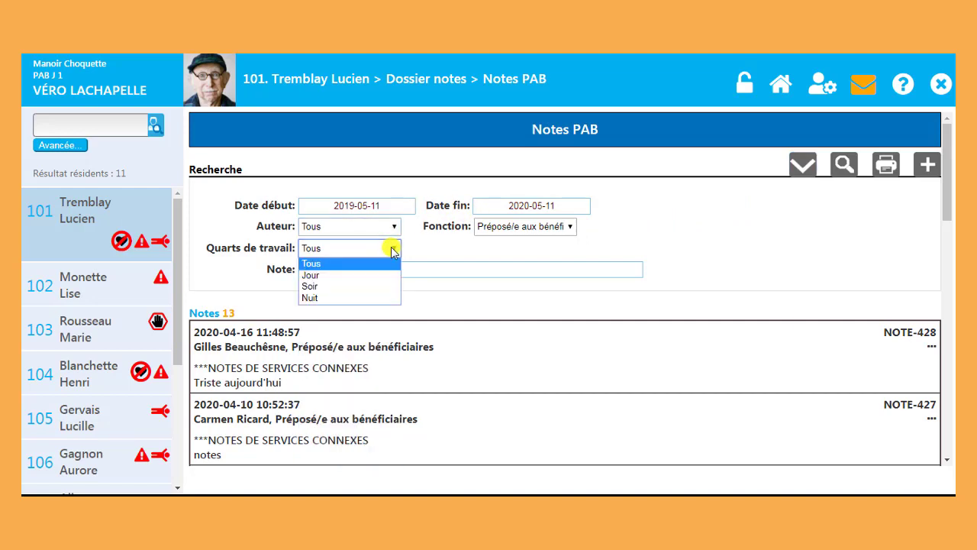
click(392, 249)
click(493, 229)
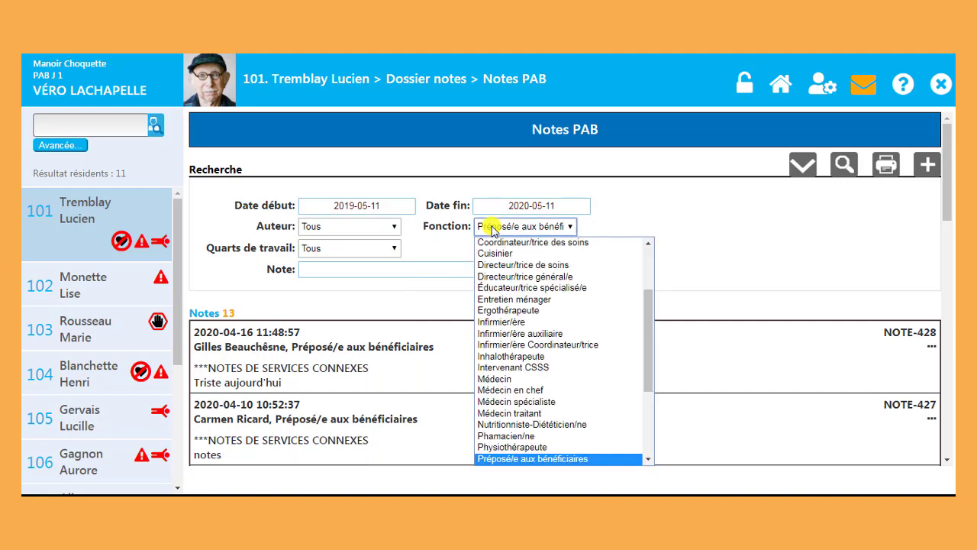
click(492, 229)
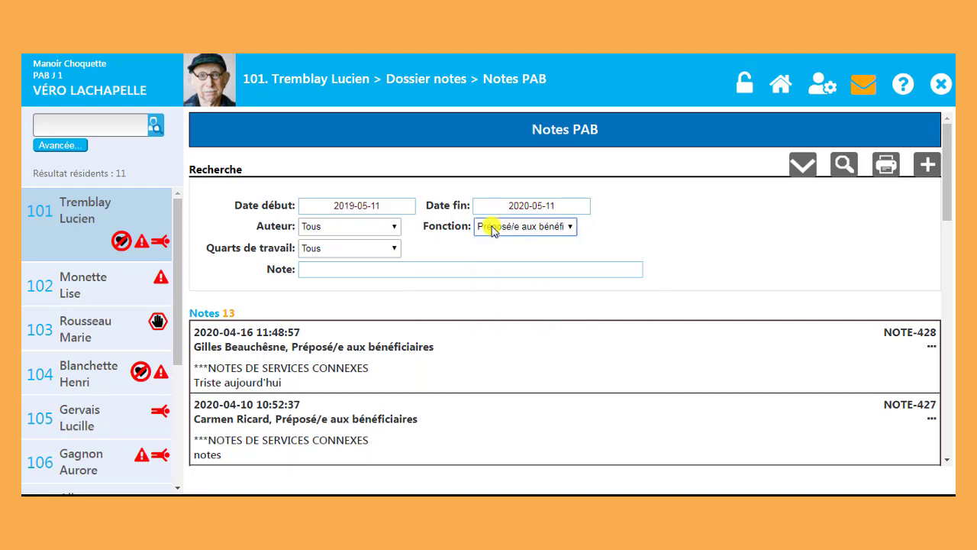
click(472, 271)
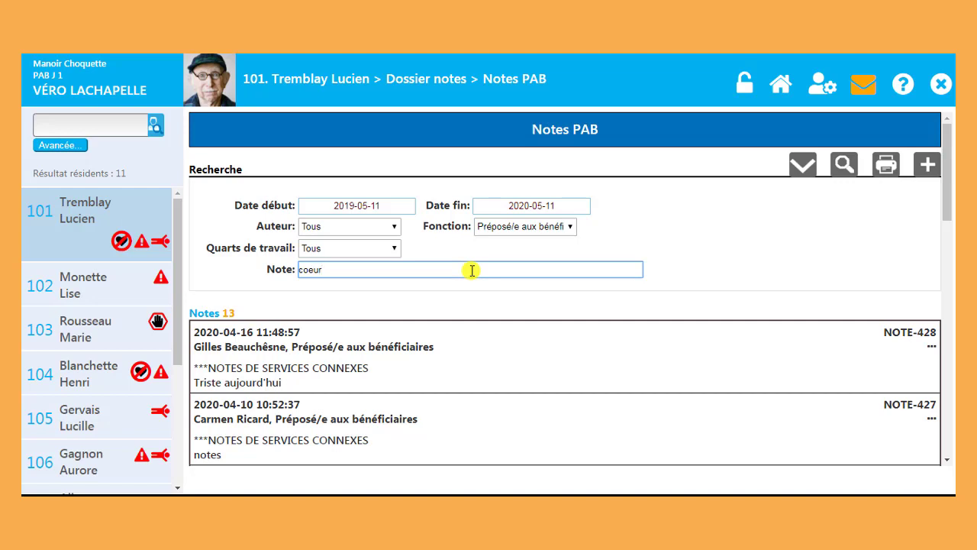
click(843, 170)
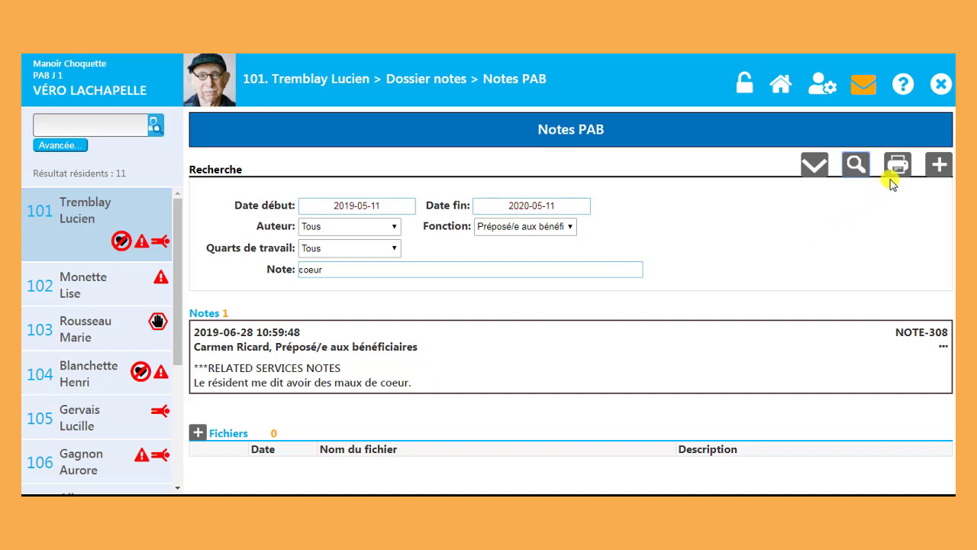
Step: Add and save a PAB note with the Services connexes model and the text "Inscrire votre note ici"
click(940, 166)
click(302, 194)
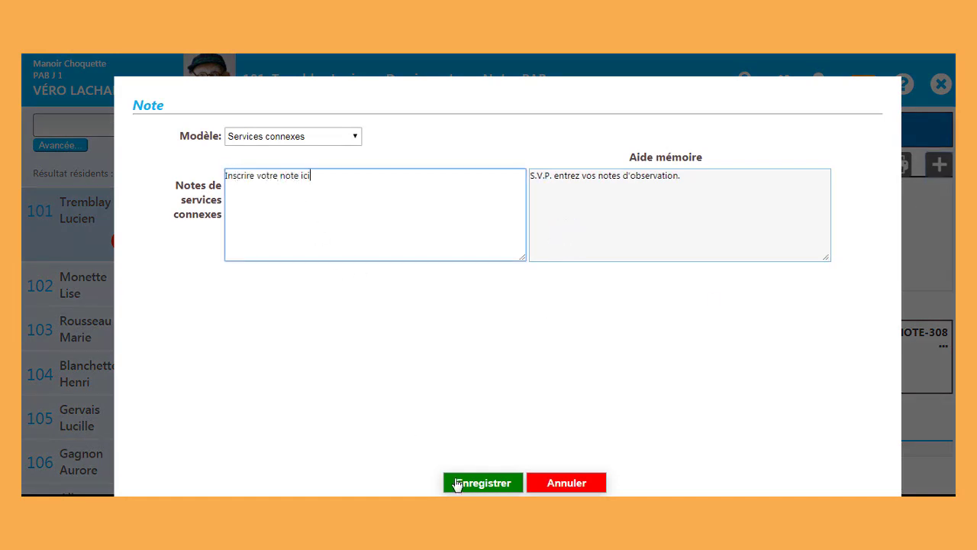
click(513, 486)
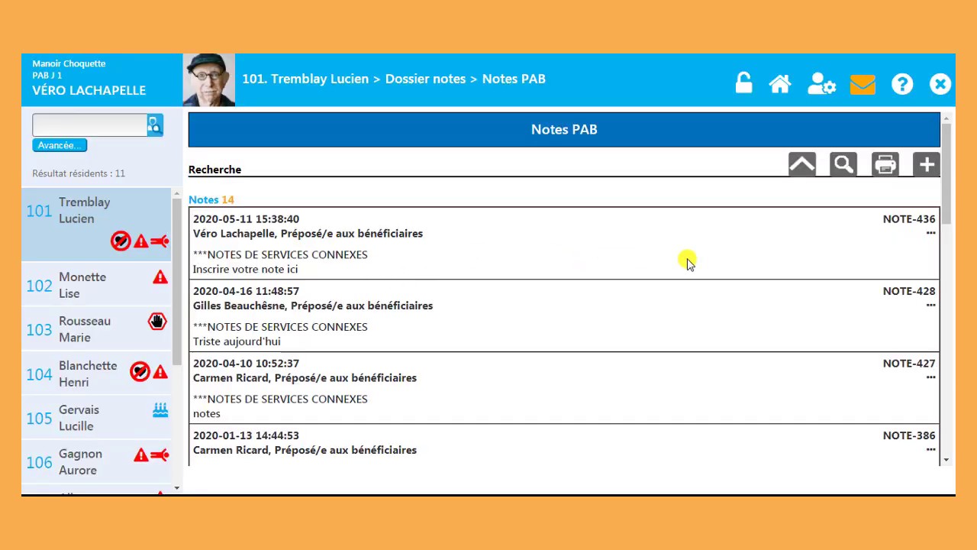
Step: Invalidate the newest PAB note, dated 2020-05-11, with the comment "erreur sur résident"
click(931, 236)
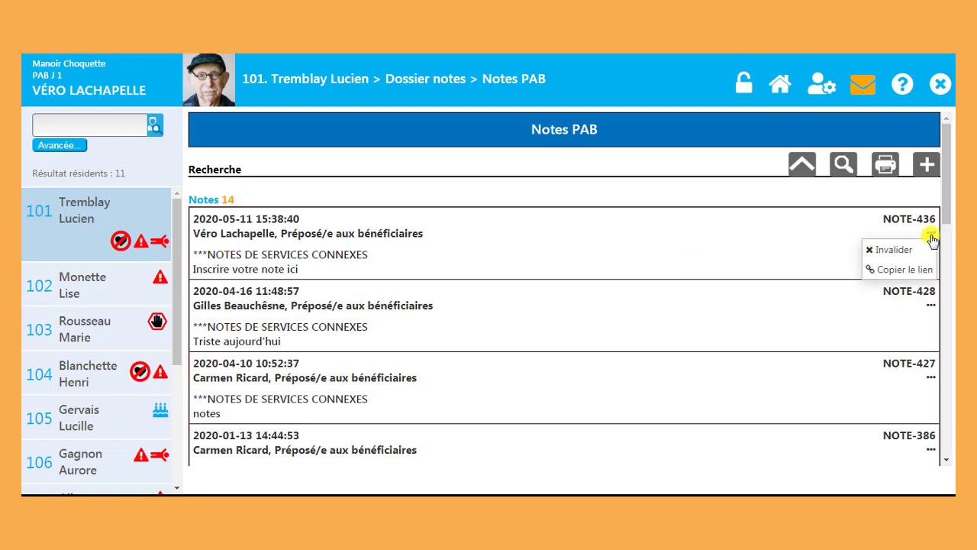
click(891, 250)
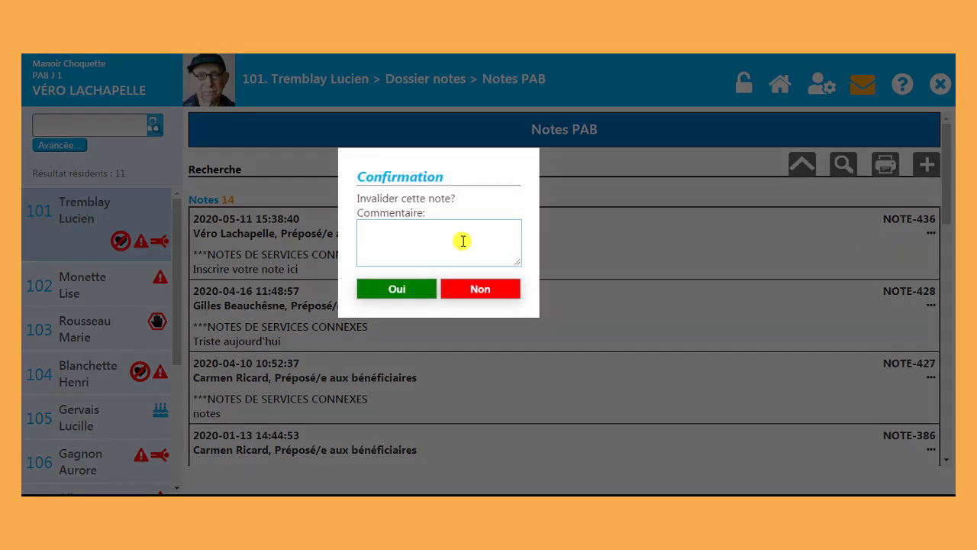
click(459, 239)
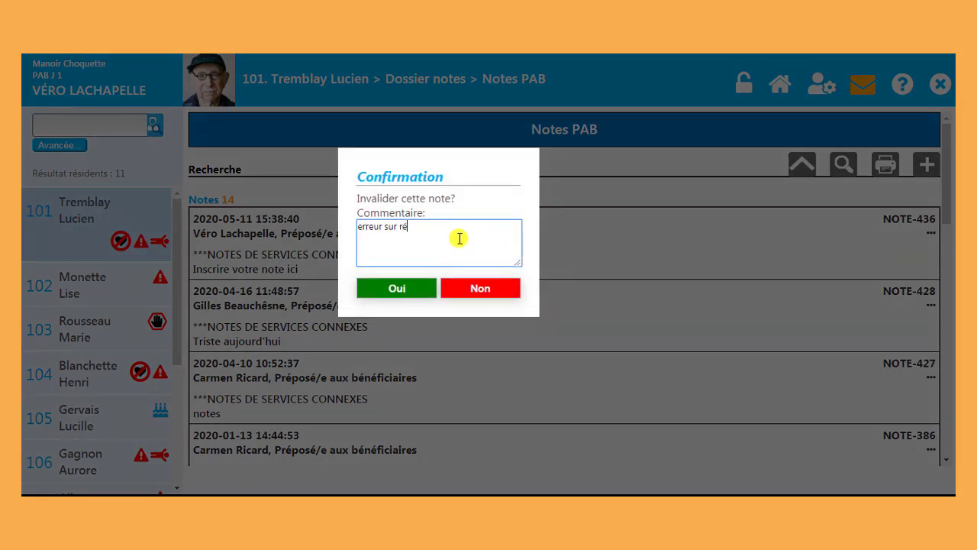
click(420, 288)
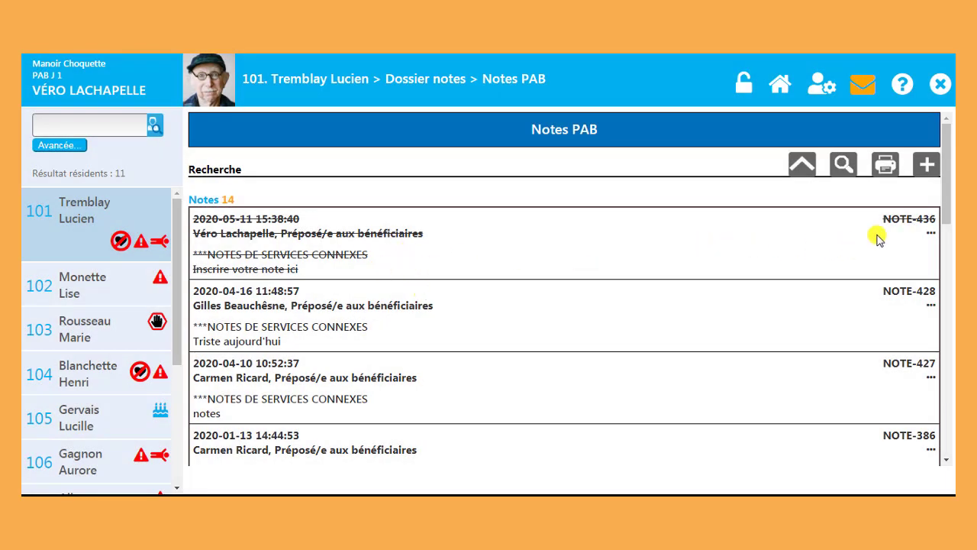
Step: View the reason for invalidation of the struck-out 2020-05-11 note and close it
click(927, 234)
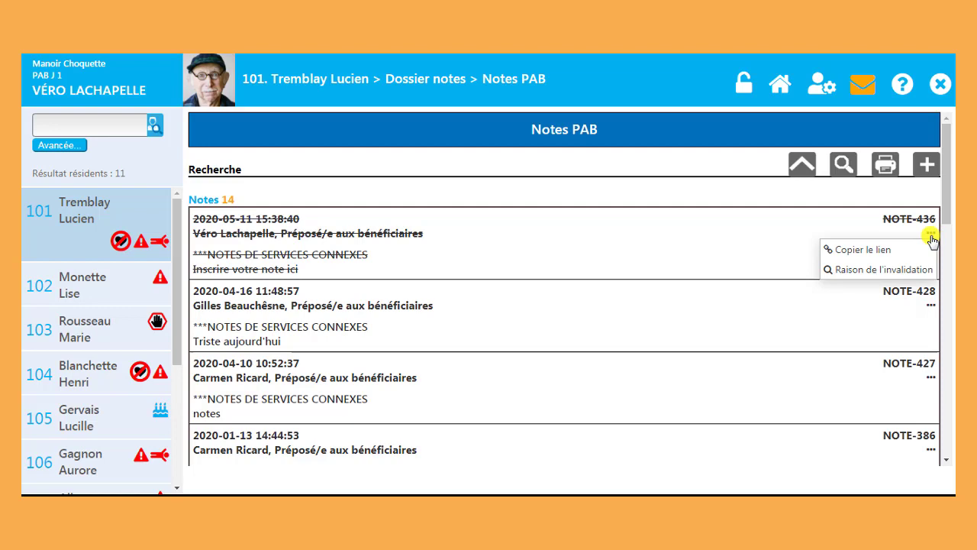
click(913, 270)
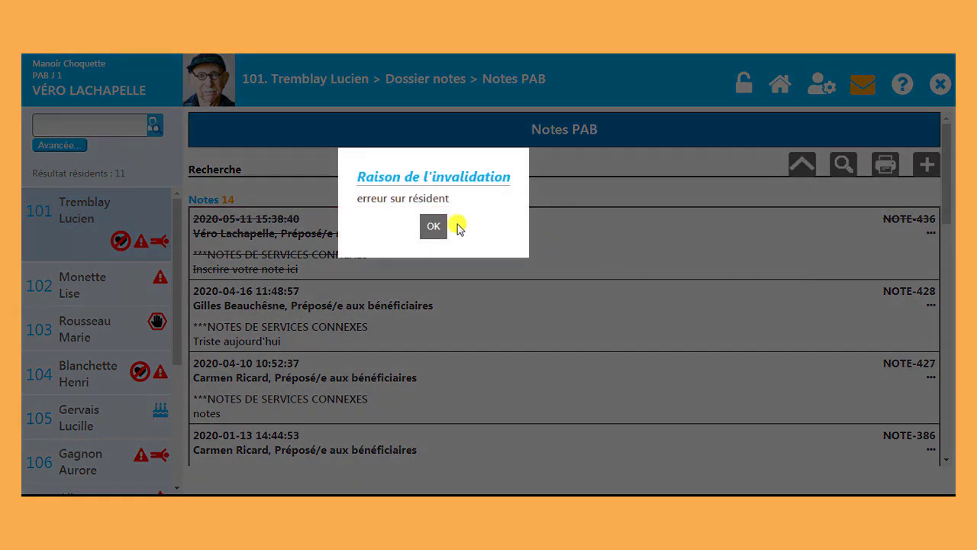
click(436, 227)
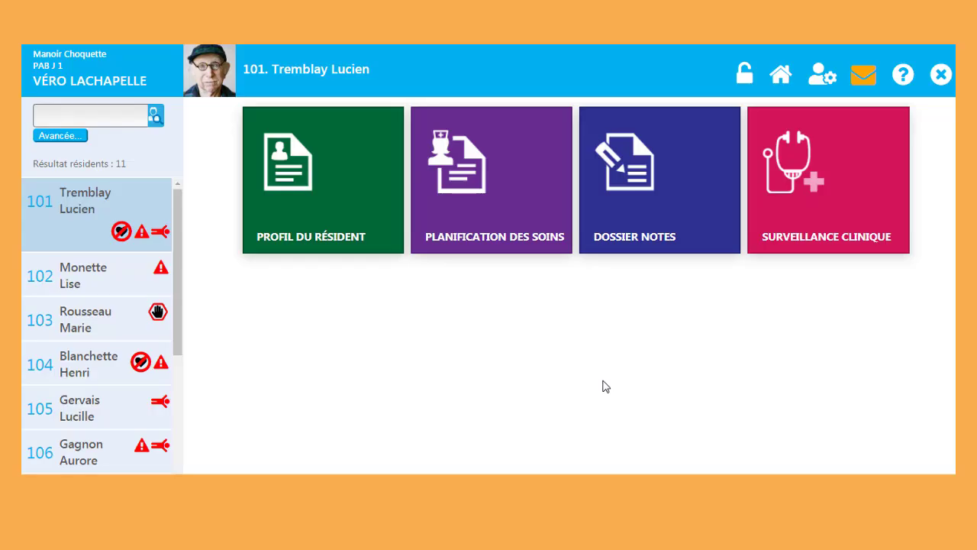
Step: Start a new Éliminations intestinales entry under Surveillance clinique for the room 101 resident, with the hour set to 12
click(857, 216)
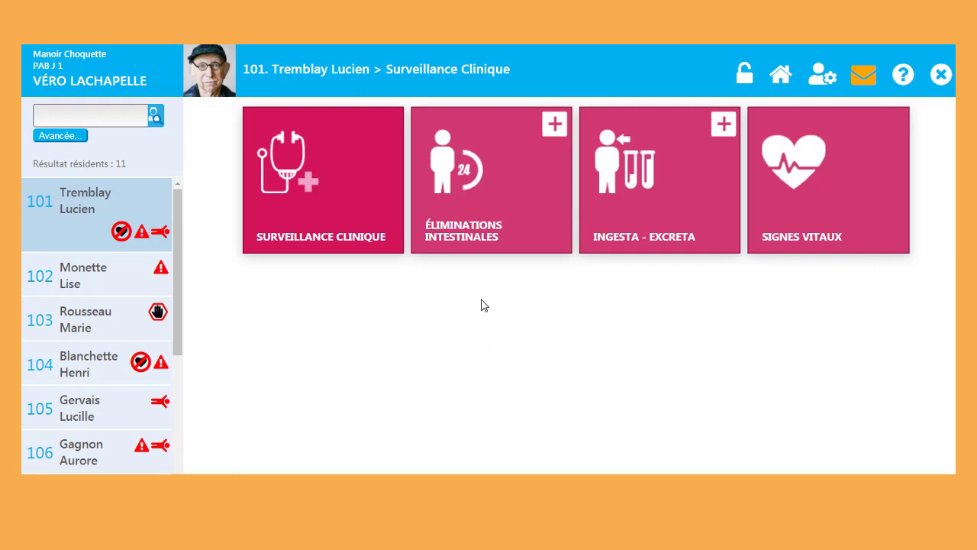
click(549, 209)
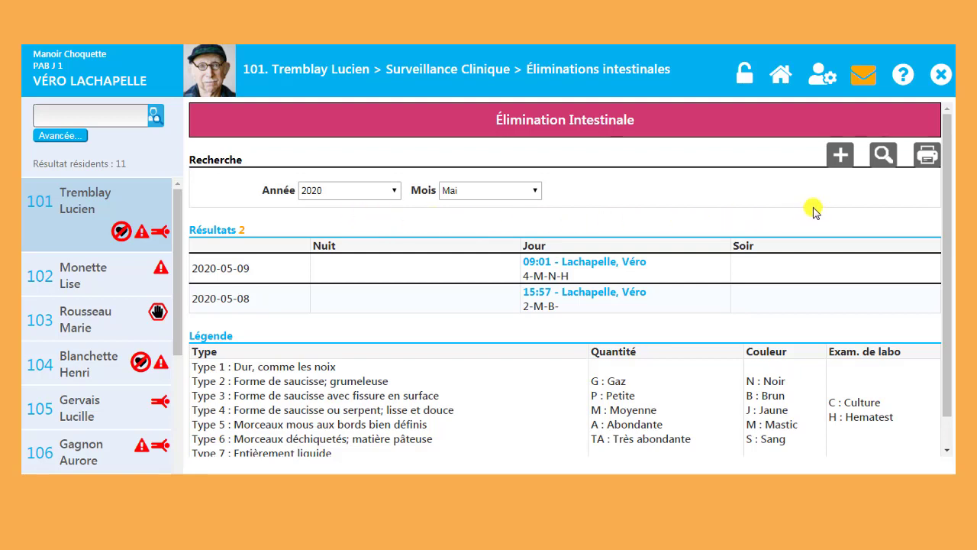
click(840, 157)
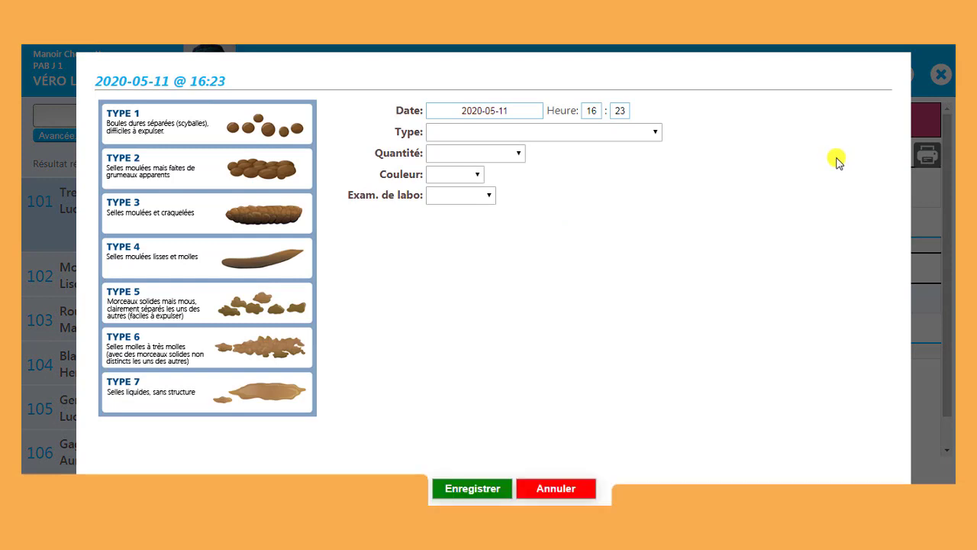
double_click(592, 109)
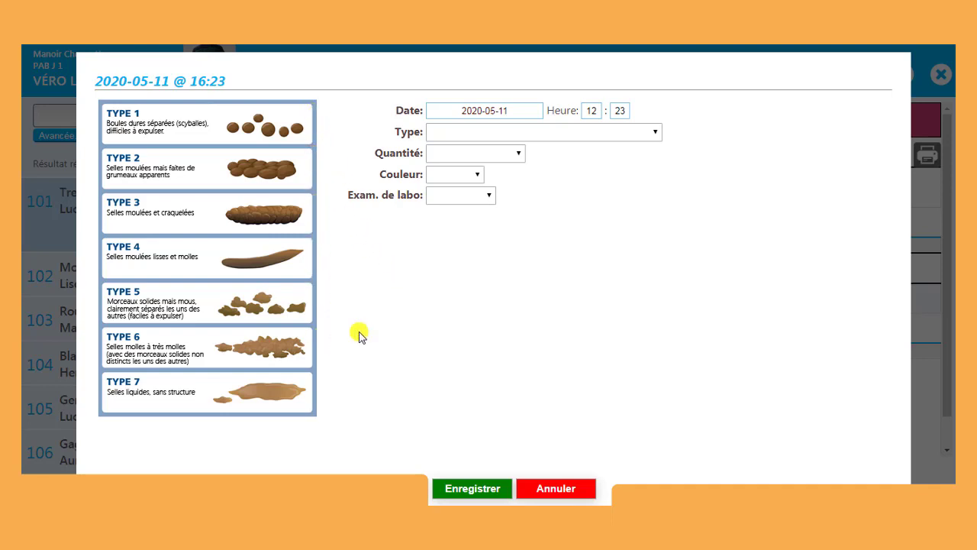
Step: Record the elimination as Type 3, Forme de saucisse avec fissure en surface, quantity Moyenne and colour Brun, and save the entry
click(639, 135)
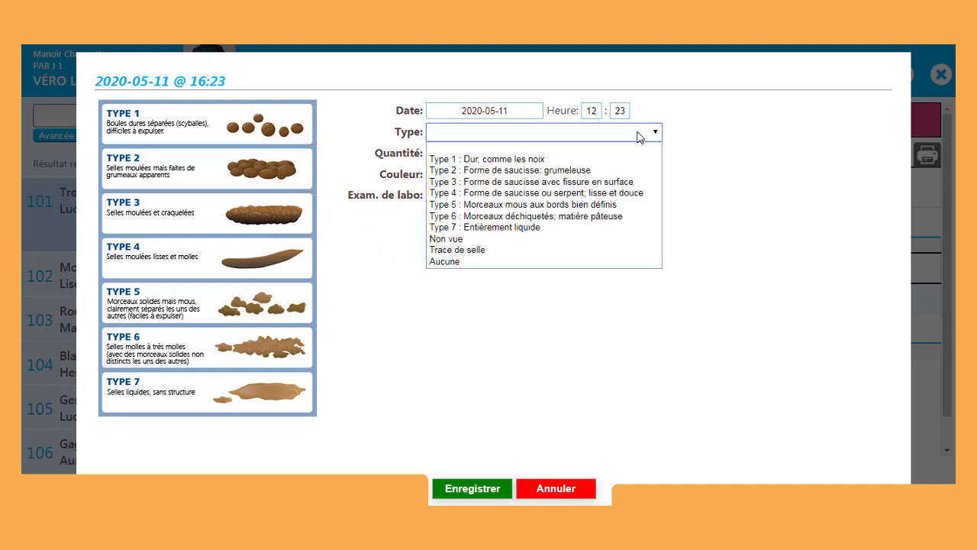
click(569, 182)
click(515, 156)
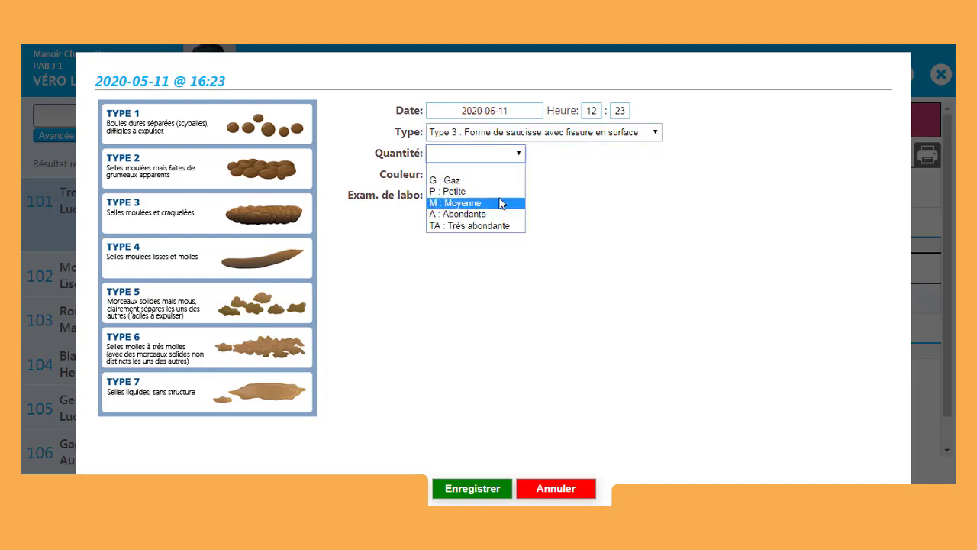
click(501, 204)
click(481, 175)
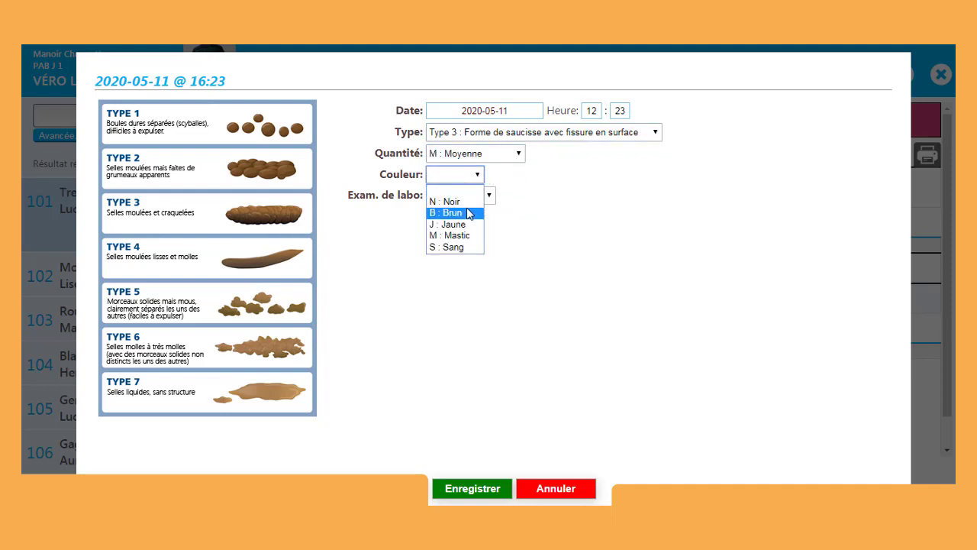
click(470, 213)
click(474, 197)
click(476, 198)
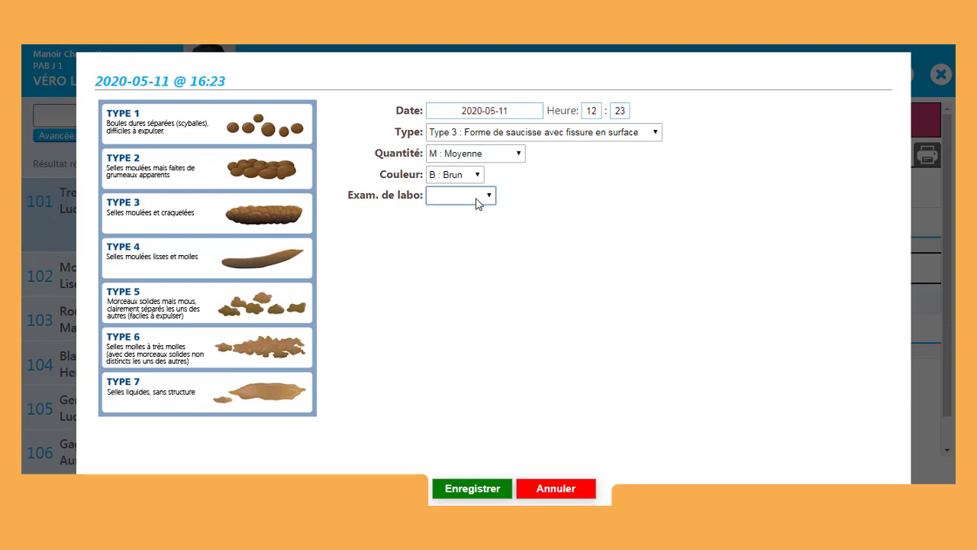
click(470, 489)
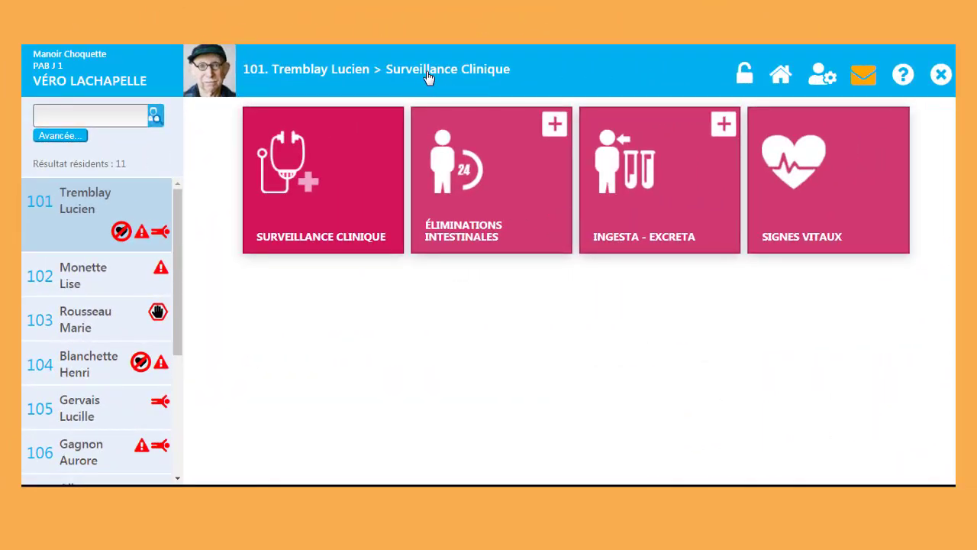
Step: Add and save an Ingesta entry under Ingesta - Excreta with Per Os set to Verre bleu (350ml)
click(687, 192)
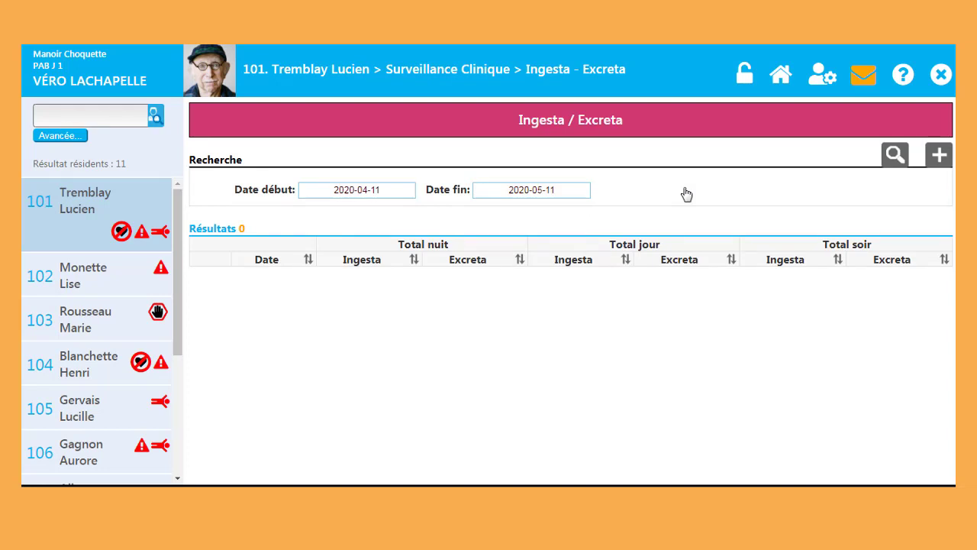
click(939, 156)
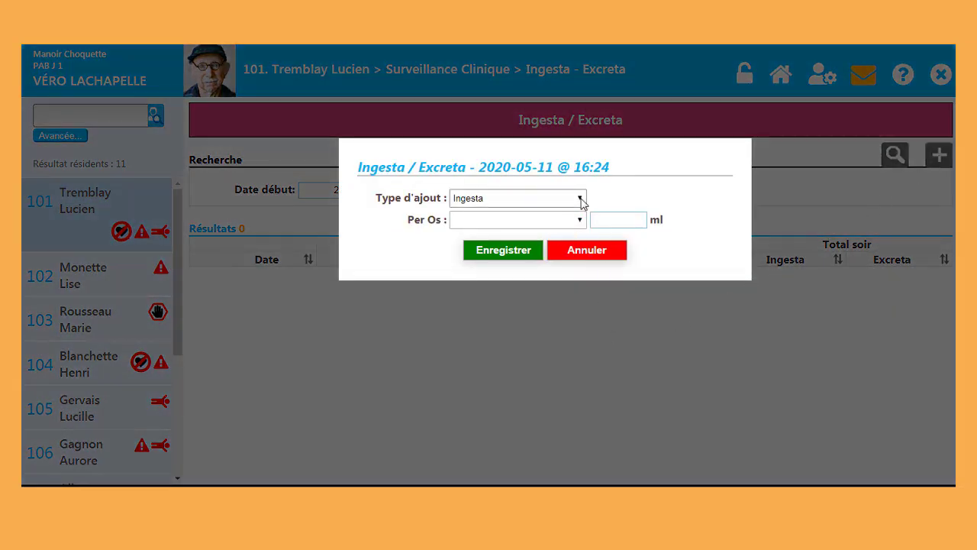
click(580, 198)
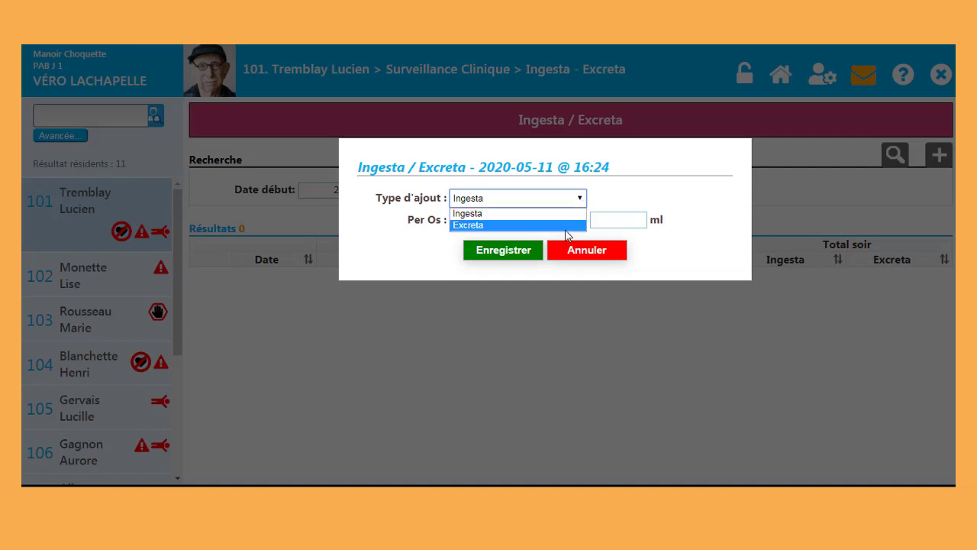
click(567, 217)
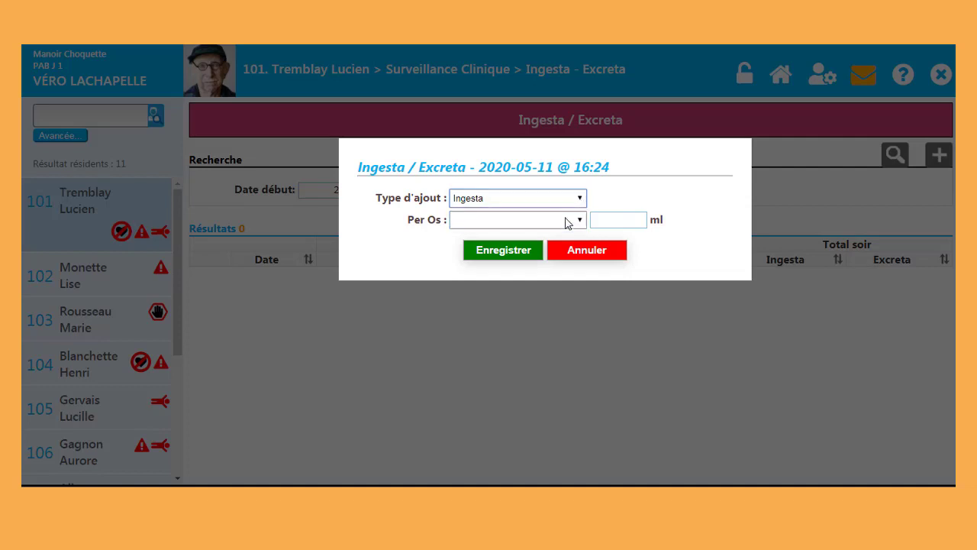
click(573, 222)
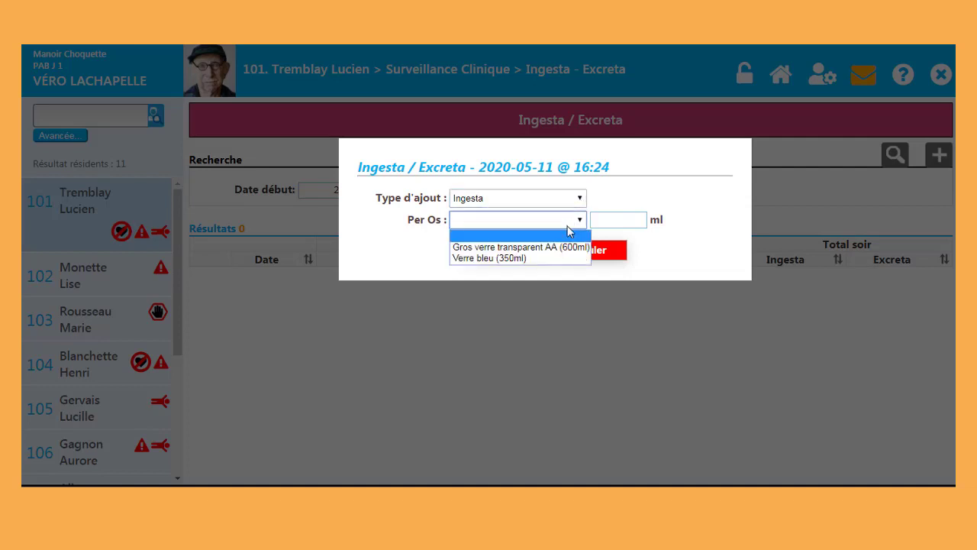
click(519, 258)
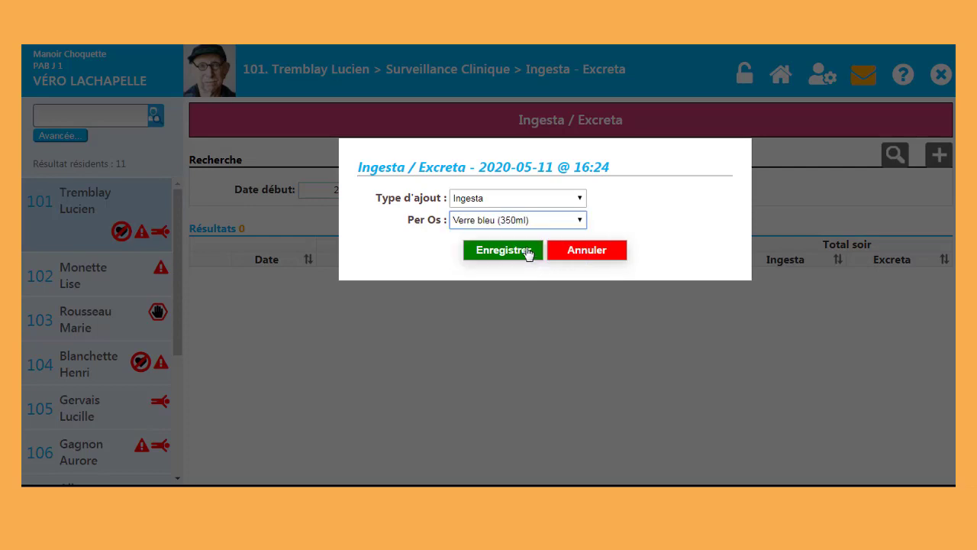
click(527, 253)
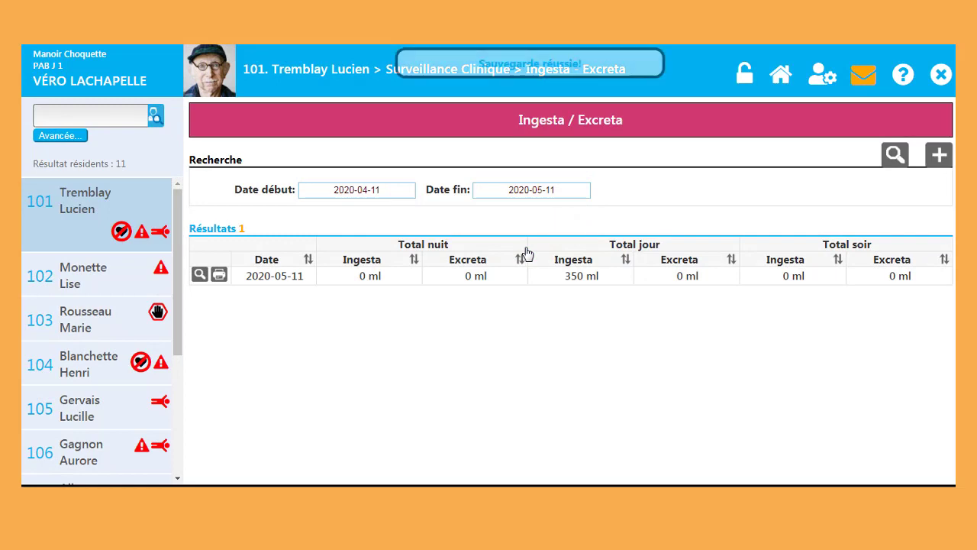
Step: Add and save an Excreta entry with 150 ml of urine
click(933, 157)
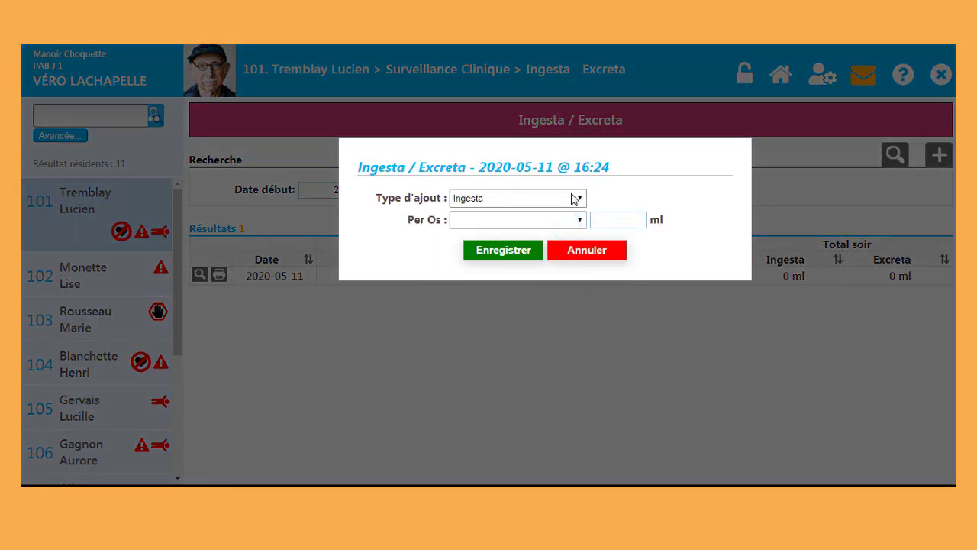
click(573, 197)
click(554, 225)
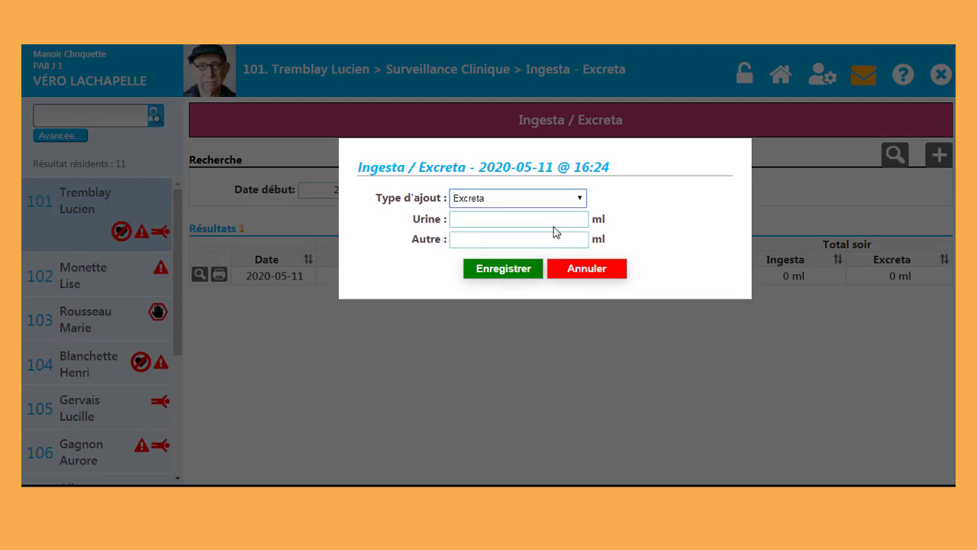
click(561, 217)
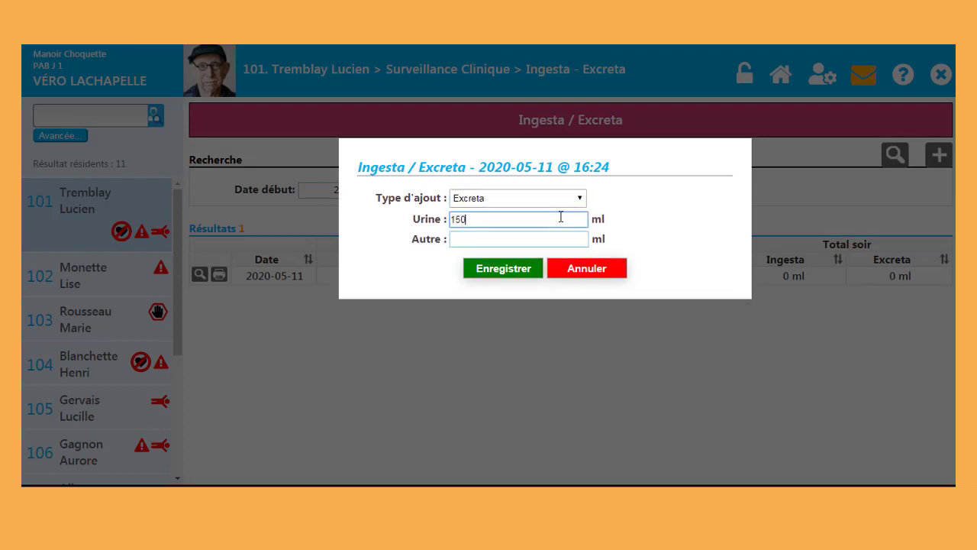
click(526, 277)
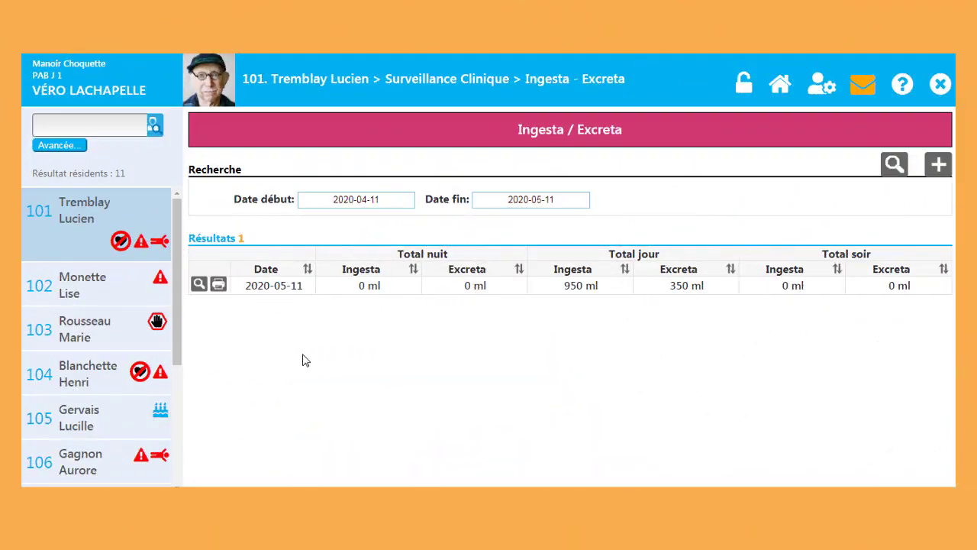
Step: Review the detailed Ingesta / Excreta entries of 2020-05-11, close them and return to Surveillance Clinique
click(198, 284)
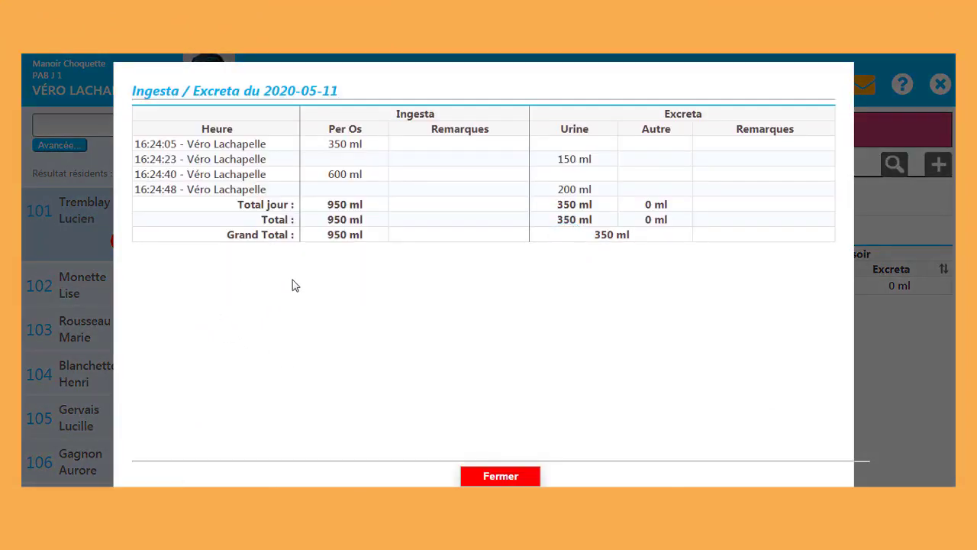
click(470, 480)
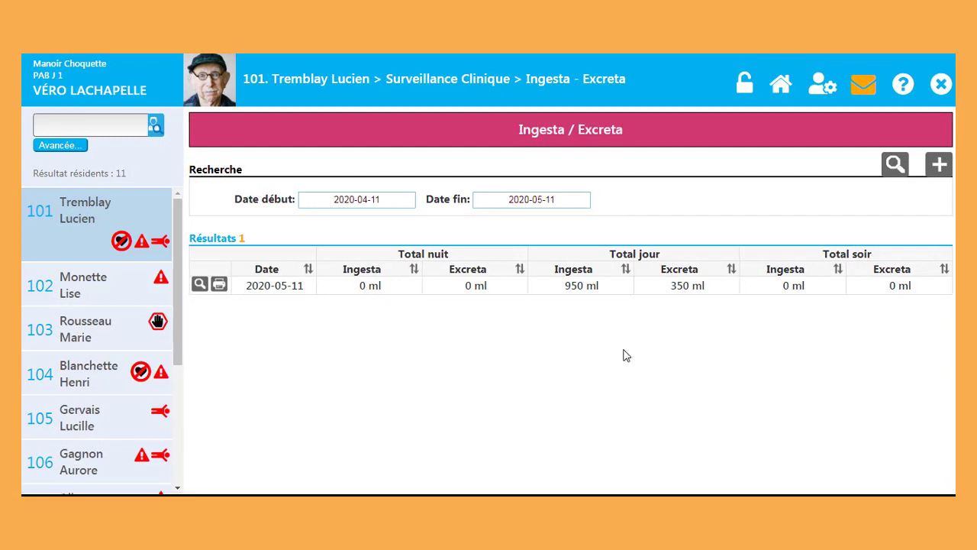
click(444, 84)
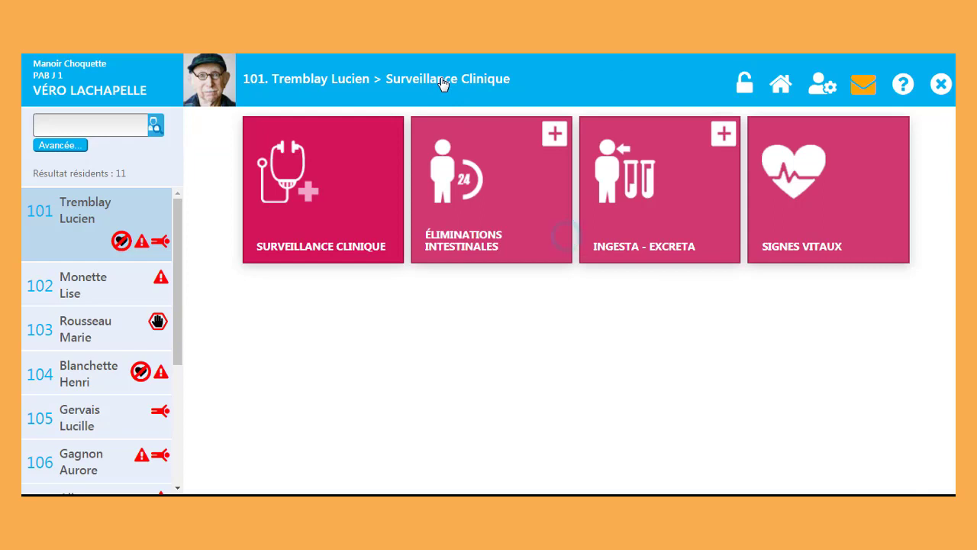
Step: Add and save a Signes Vitaux entry with a weight of 168 lbs, and return to Surveillance Clinique
click(856, 212)
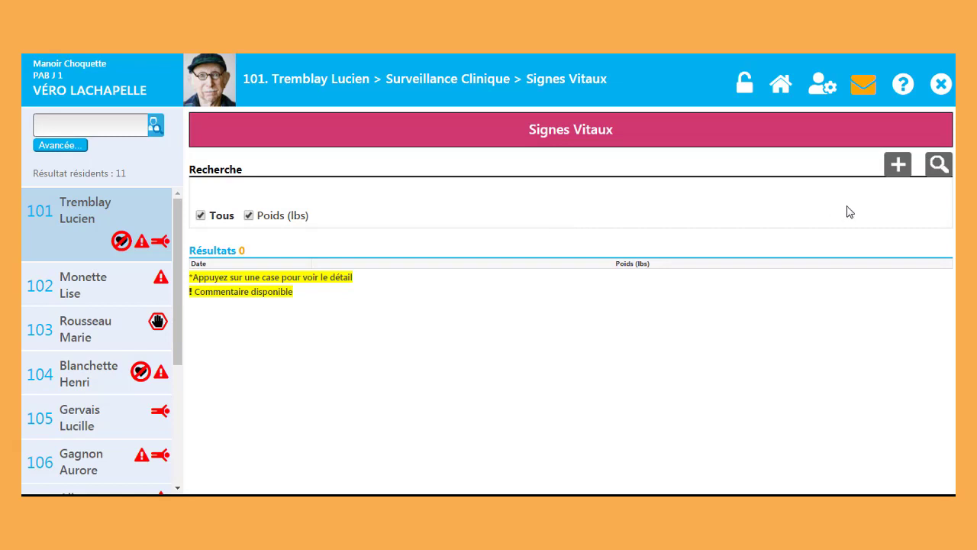
click(893, 171)
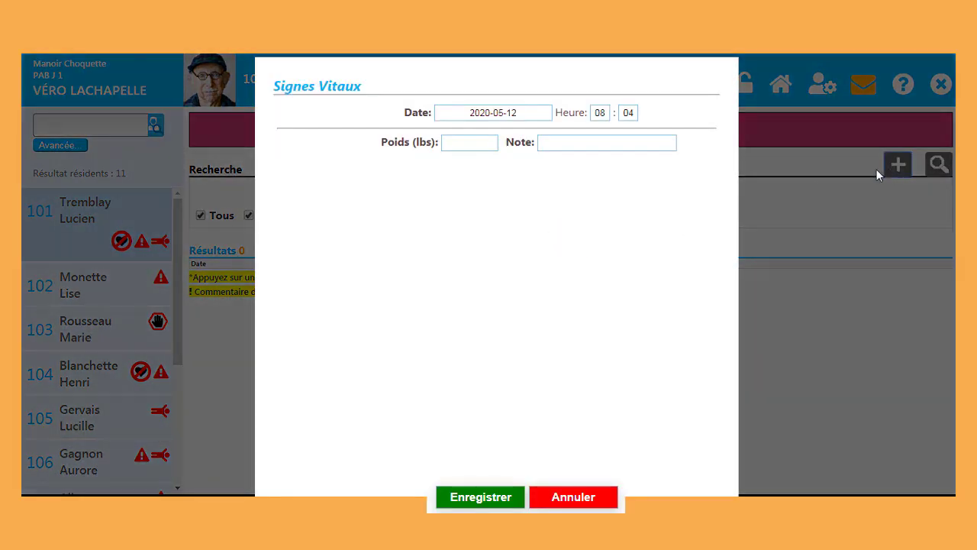
click(470, 145)
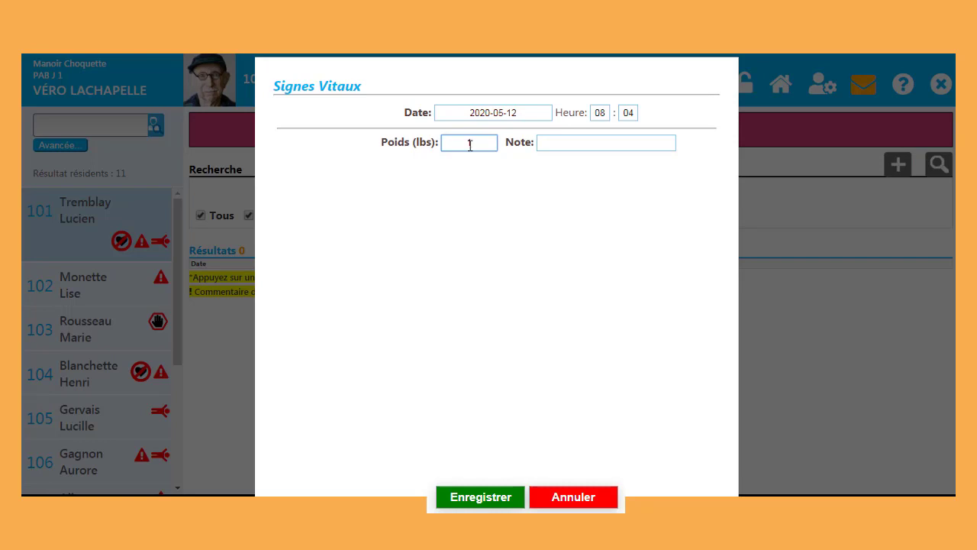
text(163)
click(480, 497)
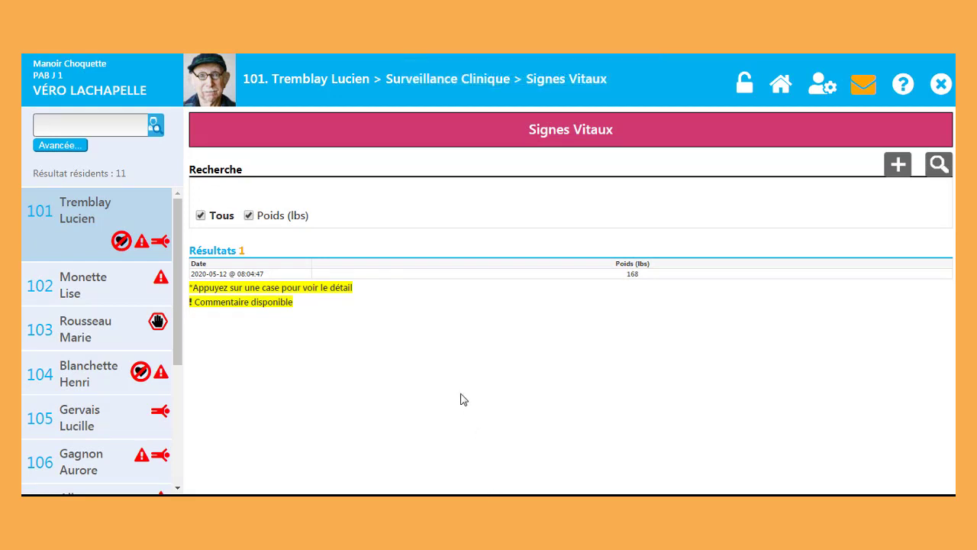
click(439, 84)
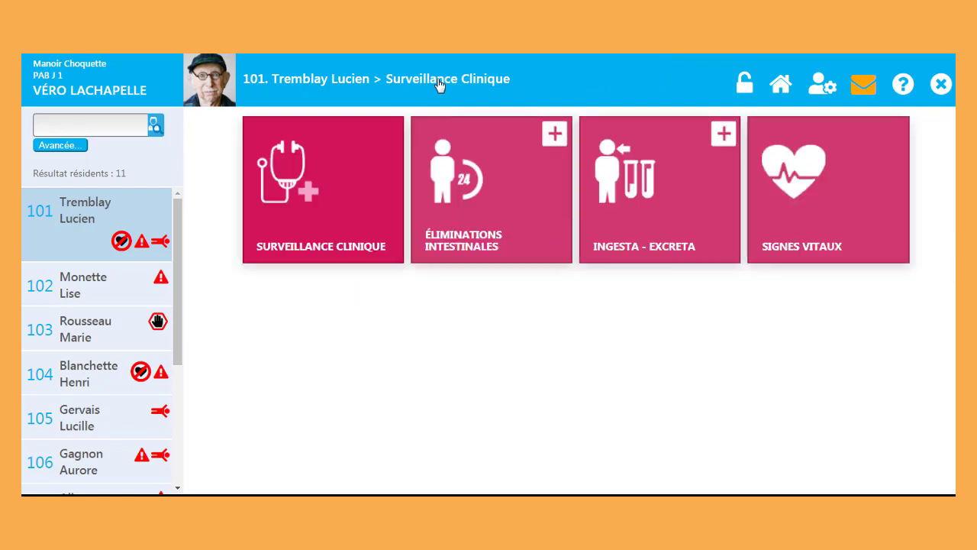